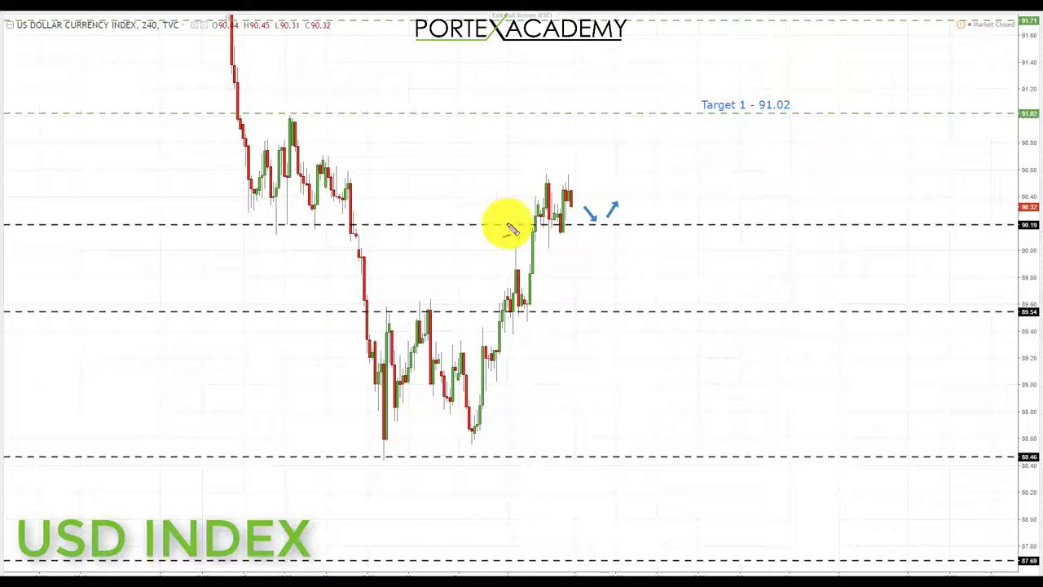
Trace the 90.19 level in yellow and sketch a dip-and-rise to the underlined Target 1 at 91.02
{"action": "left_click_drag", "start_coordinate": [425, 228], "coordinate": [605, 229]}
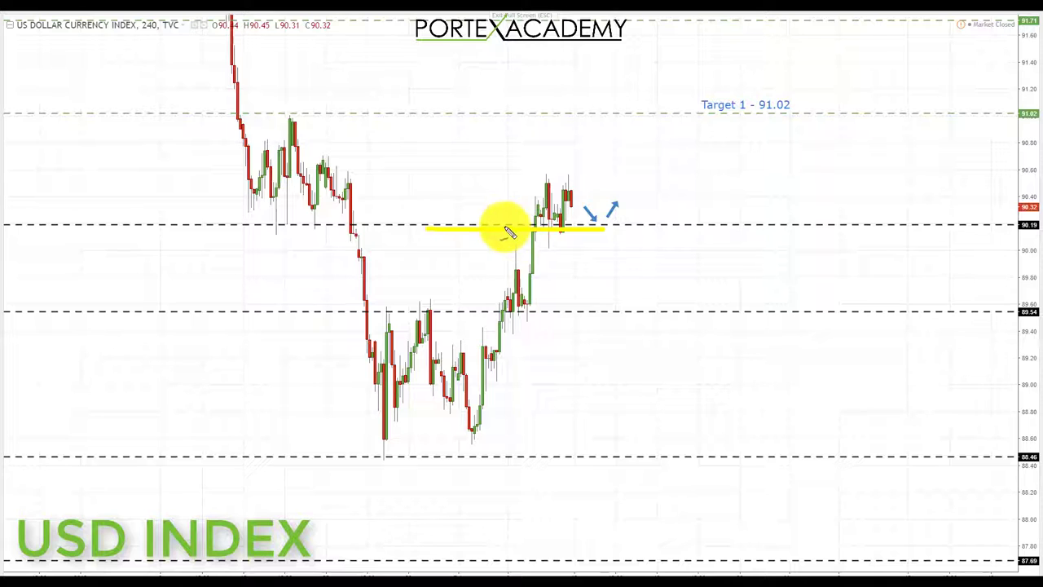
{"action": "left_click_drag", "start_coordinate": [258, 225], "coordinate": [351, 226]}
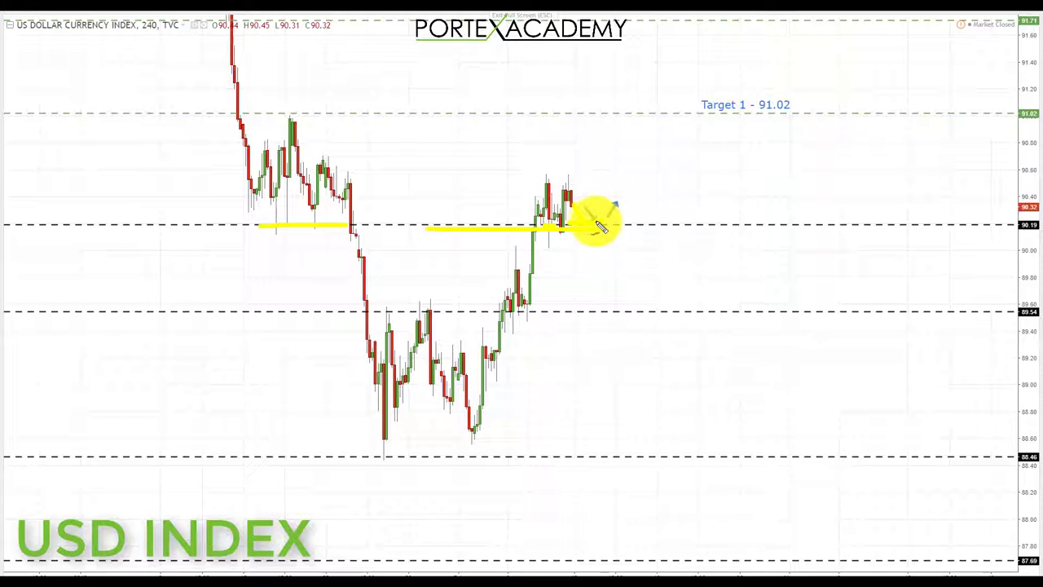
{"action": "mouse_move", "coordinate": [603, 225]}
{"action": "left_mouse_down"}
{"action": "mouse_move", "coordinate": [617, 191]}
{"action": "mouse_move", "coordinate": [664, 152]}
{"action": "left_mouse_up"}
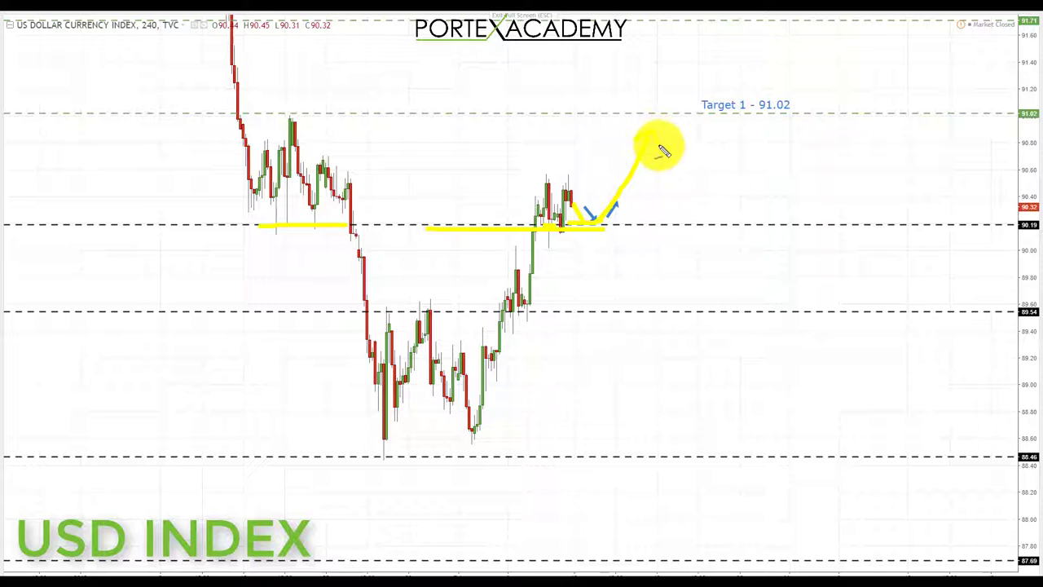
{"action": "left_click_drag", "start_coordinate": [743, 119], "coordinate": [797, 119]}
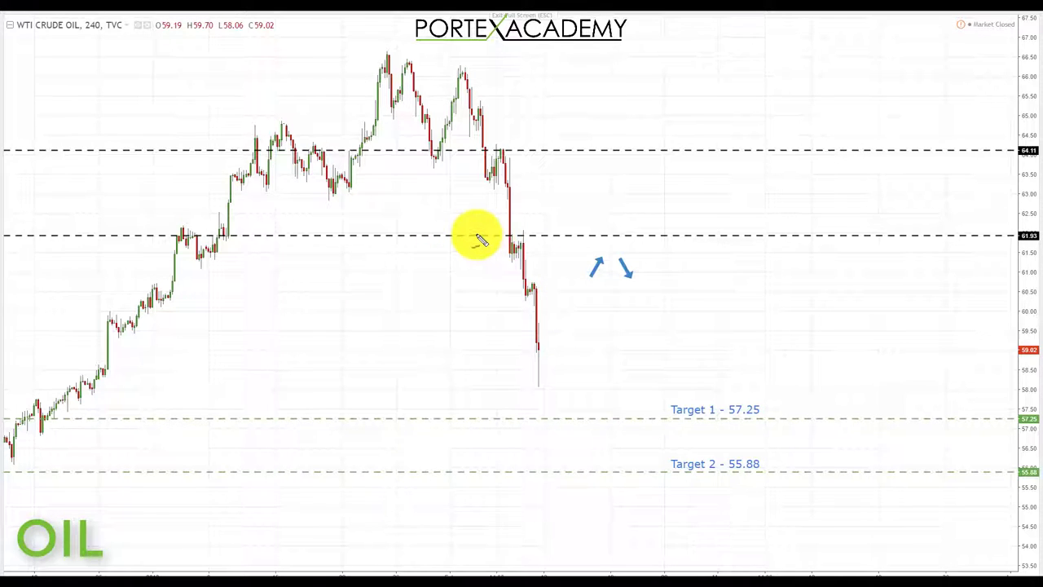
Trace 61.93, draw the rebound curve, circle the blue arrows, and sketch the fall to underlined 57.25
{"action": "left_click_drag", "start_coordinate": [476, 234], "coordinate": [608, 240]}
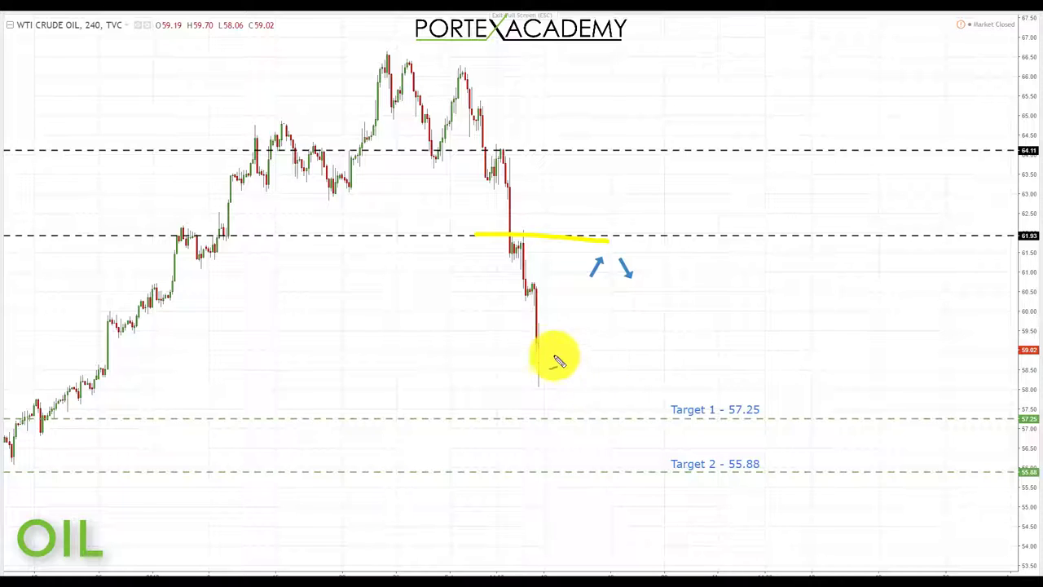
{"action": "left_click_drag", "start_coordinate": [541, 350], "coordinate": [597, 287]}
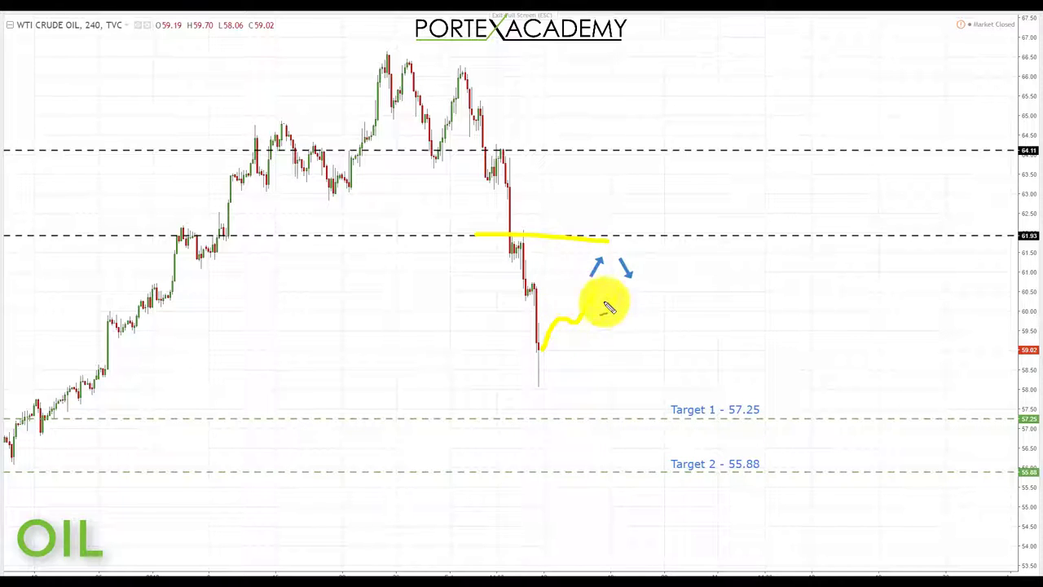
{"action": "left_click_drag", "start_coordinate": [554, 236], "coordinate": [674, 235]}
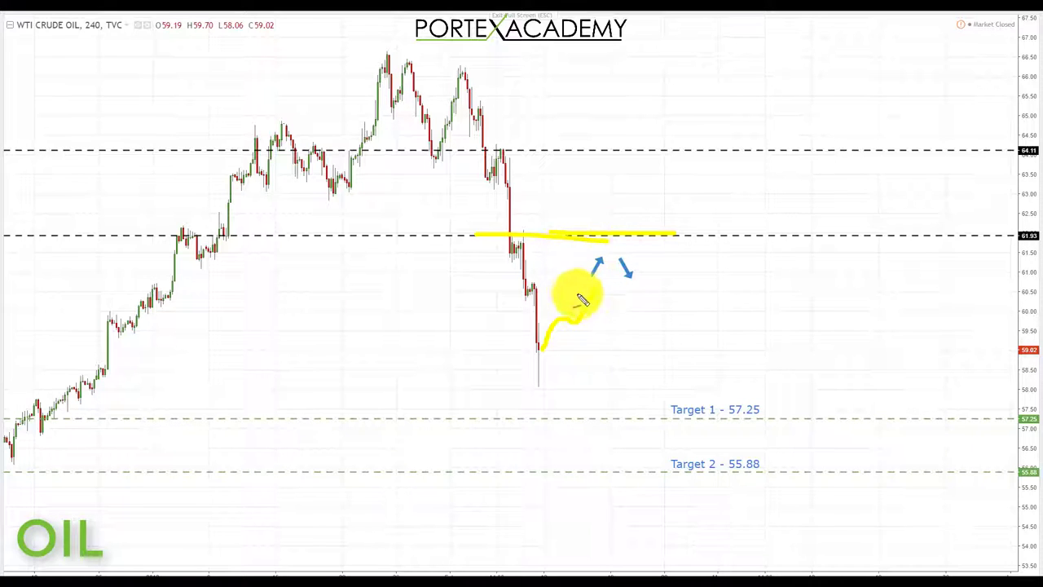
{"action": "left_click_drag", "start_coordinate": [577, 314], "coordinate": [597, 285]}
{"action": "mouse_move", "coordinate": [631, 253]}
{"action": "left_mouse_down"}
{"action": "mouse_move", "coordinate": [596, 272]}
{"action": "mouse_move", "coordinate": [610, 296]}
{"action": "mouse_move", "coordinate": [647, 275]}
{"action": "mouse_move", "coordinate": [610, 244]}
{"action": "mouse_move", "coordinate": [644, 289]}
{"action": "mouse_move", "coordinate": [679, 394]}
{"action": "mouse_move", "coordinate": [691, 381]}
{"action": "left_mouse_up"}
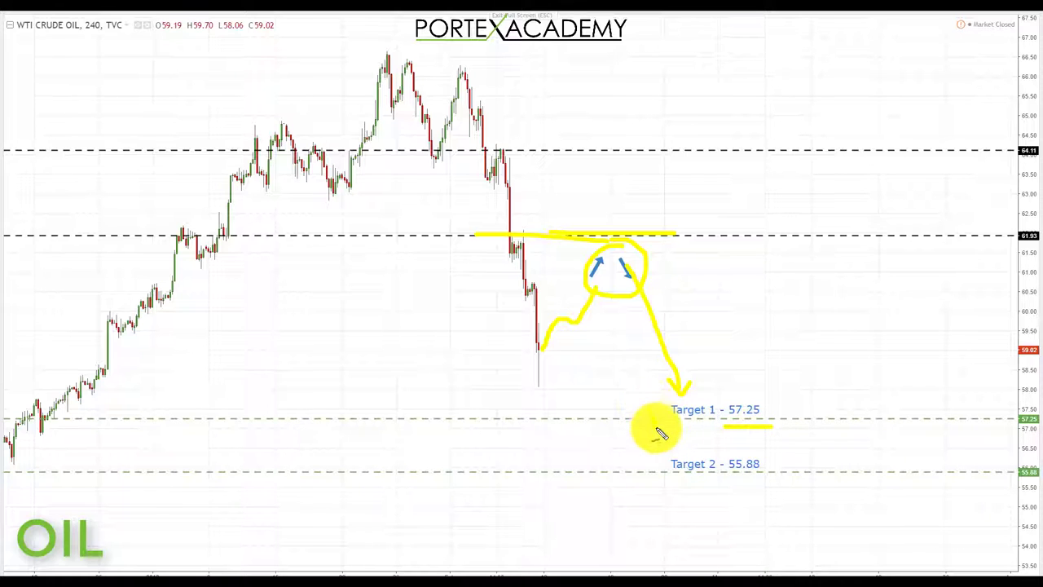
{"action": "left_click_drag", "start_coordinate": [669, 477], "coordinate": [769, 480]}
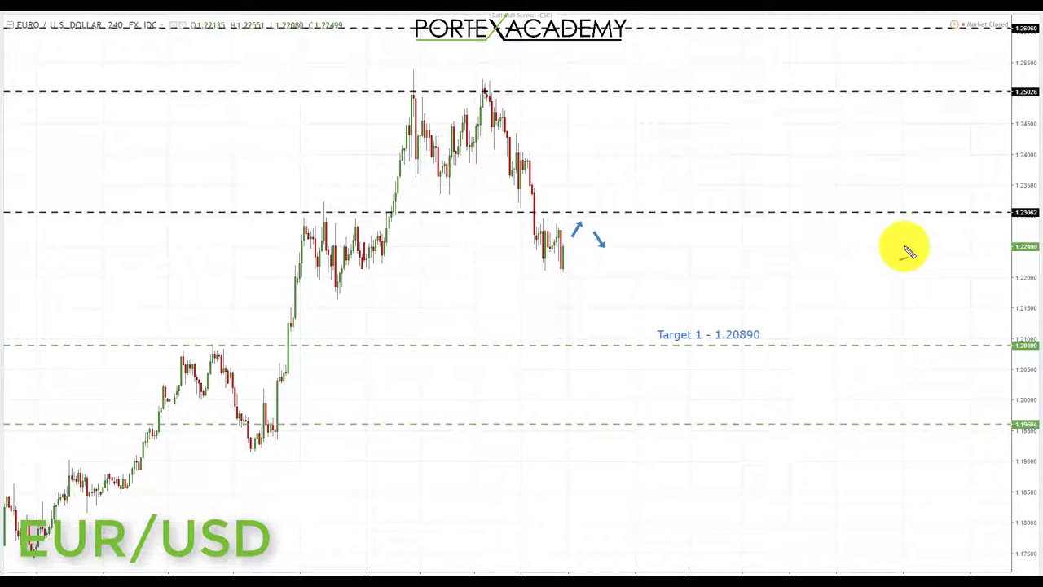
Brush along 1.23062, sketch the retest and drop, and underline Target 1 at 1.20890
{"action": "left_click_drag", "start_coordinate": [485, 212], "coordinate": [452, 212]}
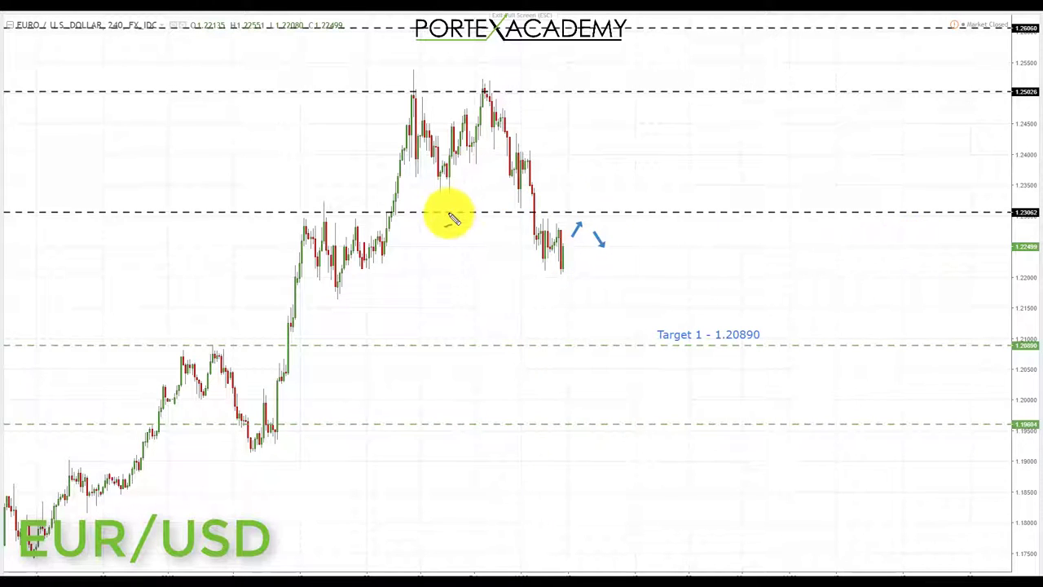
{"action": "left_click_drag", "start_coordinate": [561, 218], "coordinate": [621, 212]}
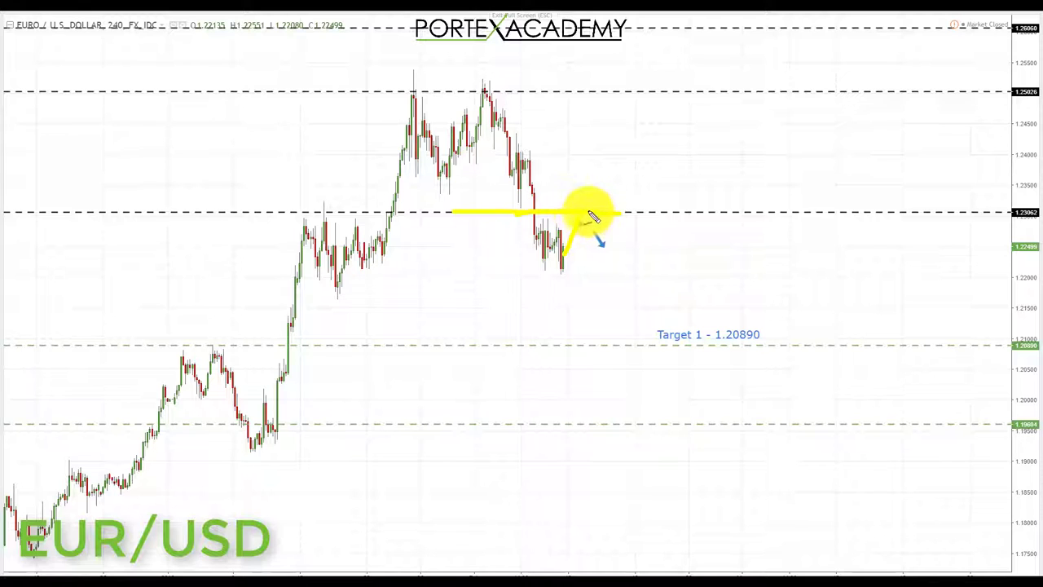
{"action": "mouse_move", "coordinate": [564, 253]}
{"action": "left_mouse_down"}
{"action": "mouse_move", "coordinate": [601, 222]}
{"action": "mouse_move", "coordinate": [584, 237]}
{"action": "mouse_move", "coordinate": [625, 324]}
{"action": "mouse_move", "coordinate": [633, 314]}
{"action": "left_mouse_up"}
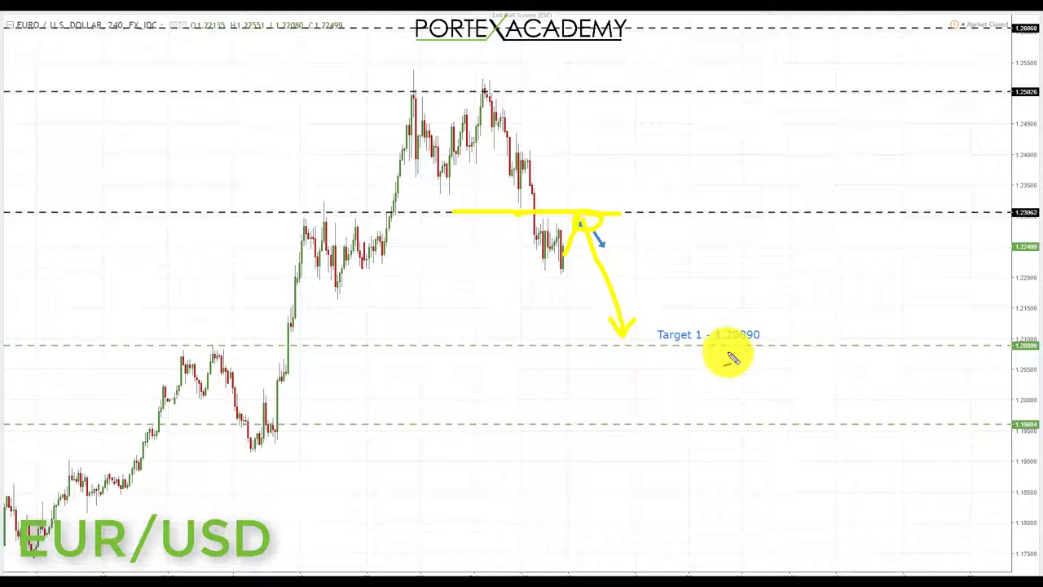
{"action": "left_click_drag", "start_coordinate": [704, 349], "coordinate": [766, 350]}
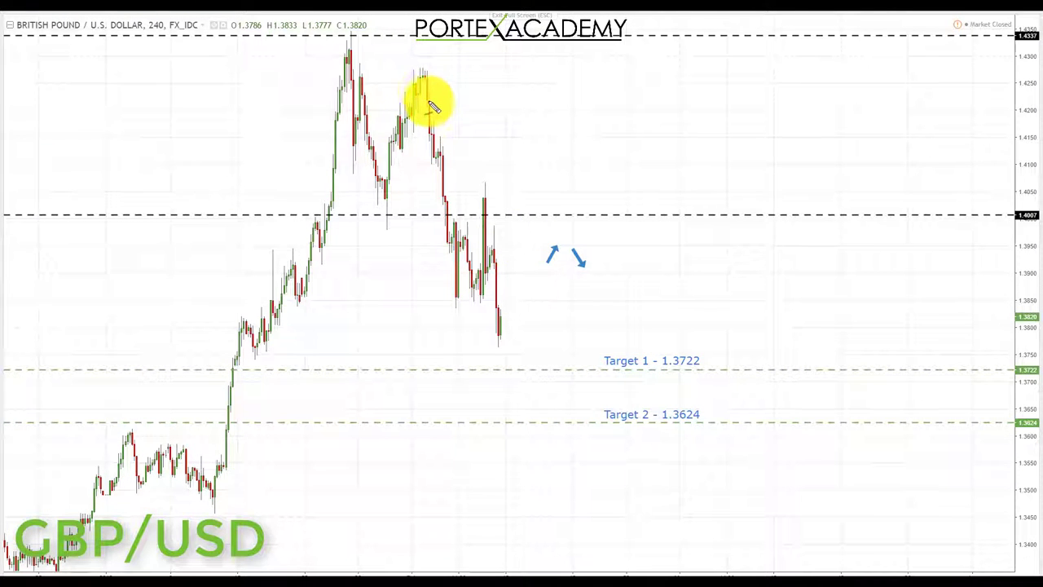
Trace the decline past 1.4007, underline 1.3722, sketch a rebound, and extend the 1.4007 line both ways
{"action": "mouse_move", "coordinate": [430, 107]}
{"action": "left_mouse_down"}
{"action": "mouse_move", "coordinate": [454, 208]}
{"action": "mouse_move", "coordinate": [514, 215]}
{"action": "left_mouse_up"}
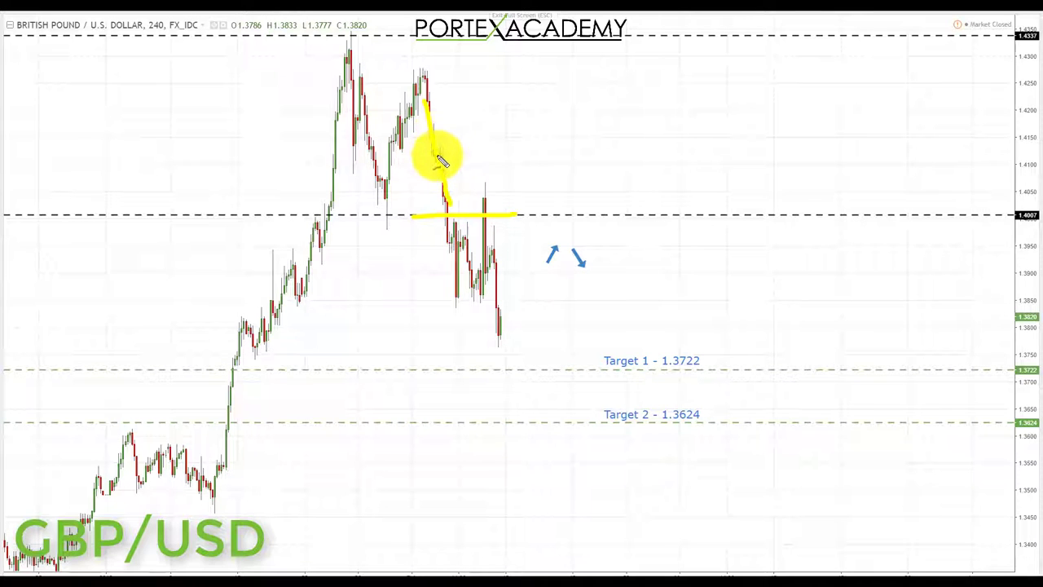
{"action": "mouse_move", "coordinate": [447, 186]}
{"action": "left_mouse_down"}
{"action": "mouse_move", "coordinate": [462, 289]}
{"action": "mouse_move", "coordinate": [491, 234]}
{"action": "left_mouse_up"}
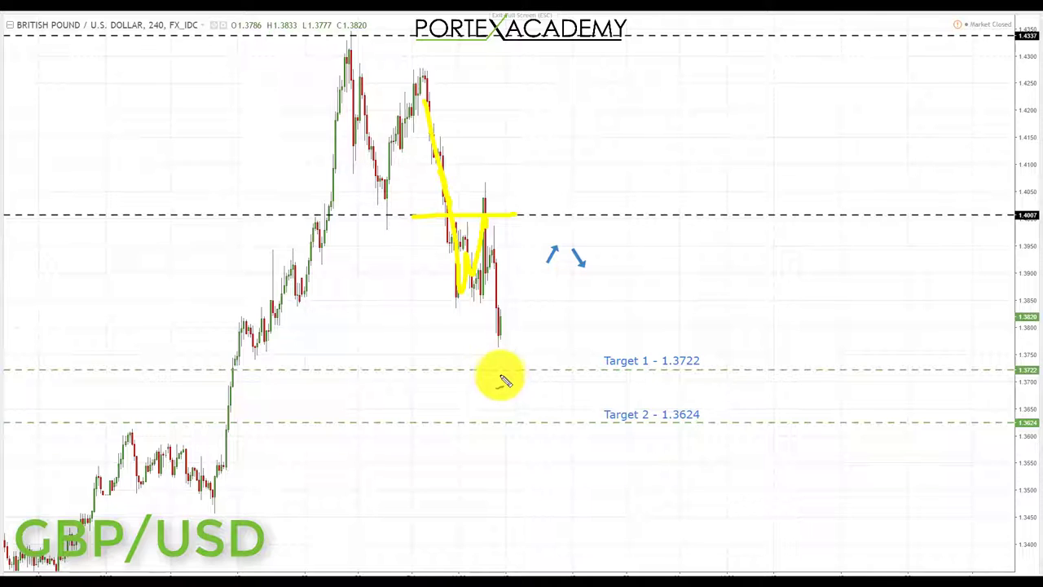
{"action": "left_click_drag", "start_coordinate": [517, 372], "coordinate": [584, 369]}
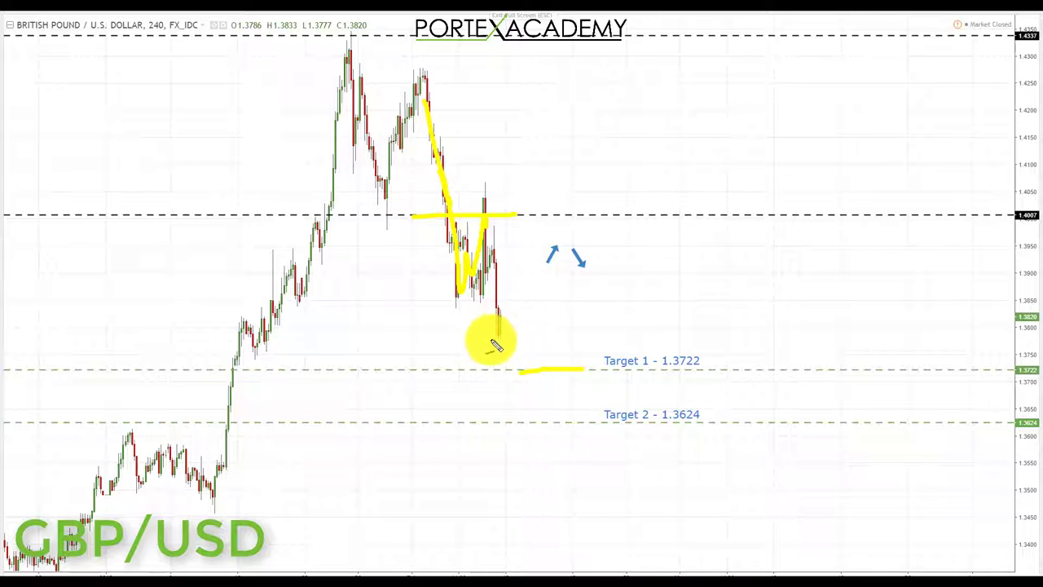
{"action": "left_click_drag", "start_coordinate": [501, 323], "coordinate": [534, 288]}
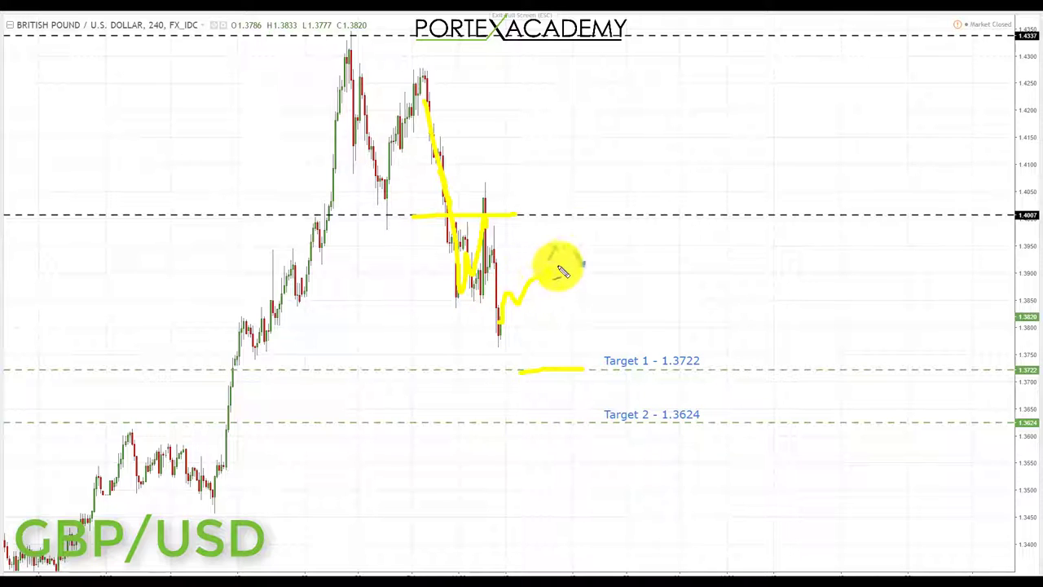
{"action": "left_click_drag", "start_coordinate": [508, 215], "coordinate": [570, 216]}
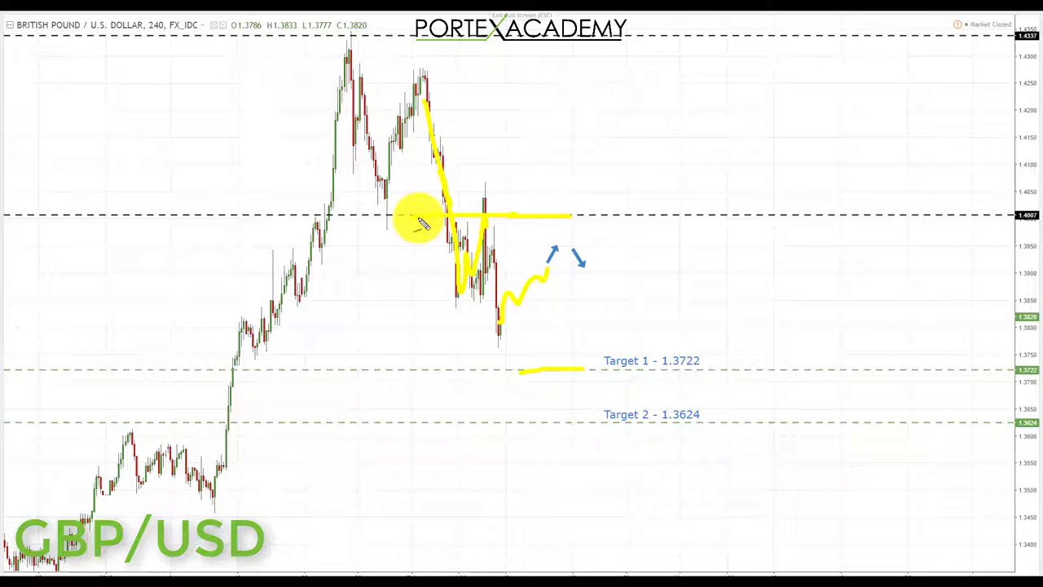
{"action": "left_click_drag", "start_coordinate": [398, 217], "coordinate": [450, 218]}
Carry the rebound up to a loop at 1.4007, draw the fall, and underline Targets 1.3722 and 1.3624
{"action": "mouse_move", "coordinate": [553, 273]}
{"action": "left_mouse_down"}
{"action": "mouse_move", "coordinate": [573, 219]}
{"action": "mouse_move", "coordinate": [549, 220]}
{"action": "mouse_move", "coordinate": [568, 235]}
{"action": "mouse_move", "coordinate": [546, 230]}
{"action": "left_mouse_up"}
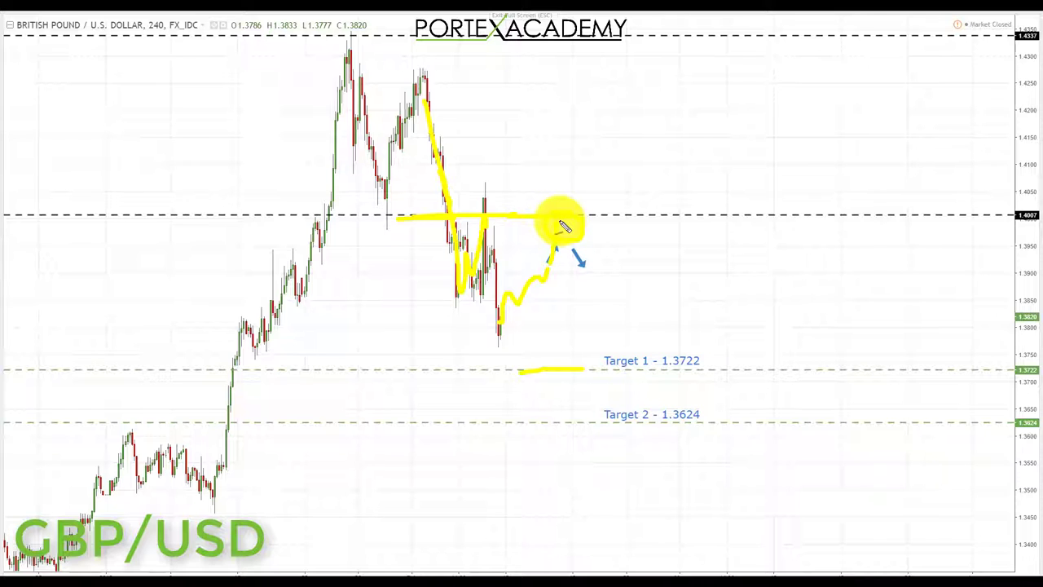
{"action": "mouse_move", "coordinate": [564, 226]}
{"action": "left_mouse_down"}
{"action": "mouse_move", "coordinate": [596, 342]}
{"action": "mouse_move", "coordinate": [606, 334]}
{"action": "left_mouse_up"}
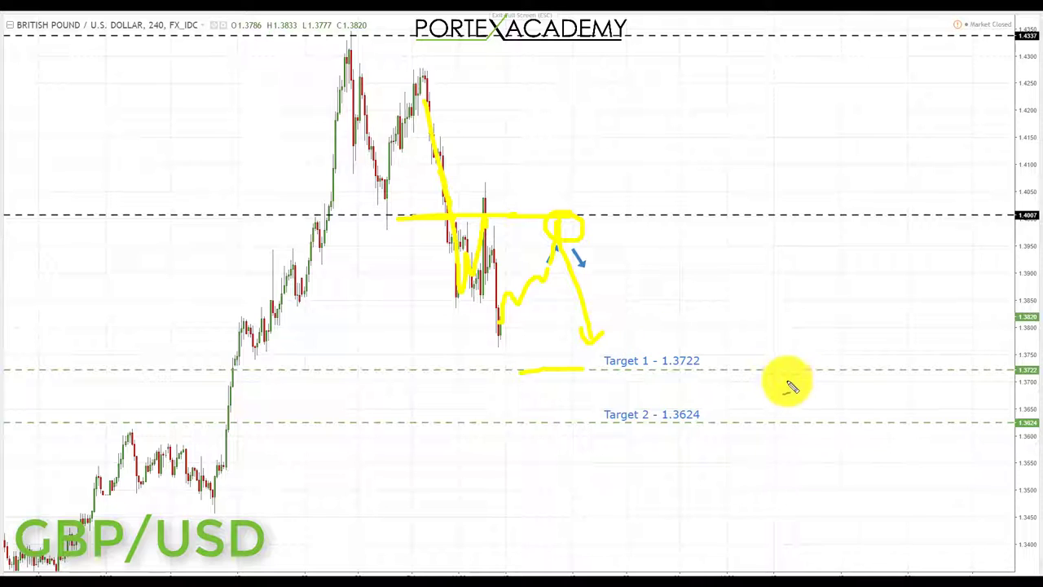
{"action": "left_click_drag", "start_coordinate": [660, 376], "coordinate": [712, 376]}
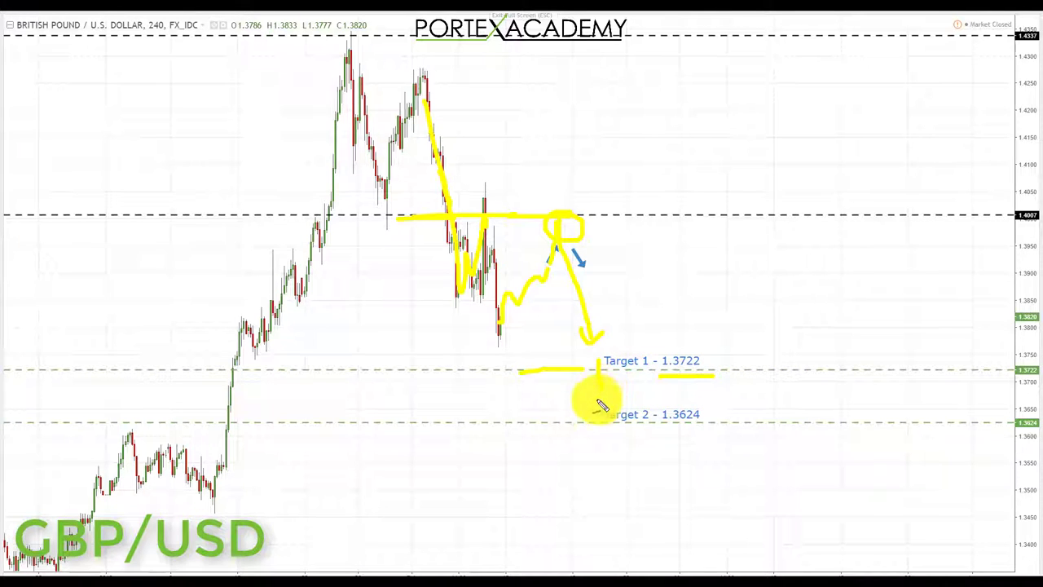
{"action": "left_click_drag", "start_coordinate": [660, 424], "coordinate": [711, 425]}
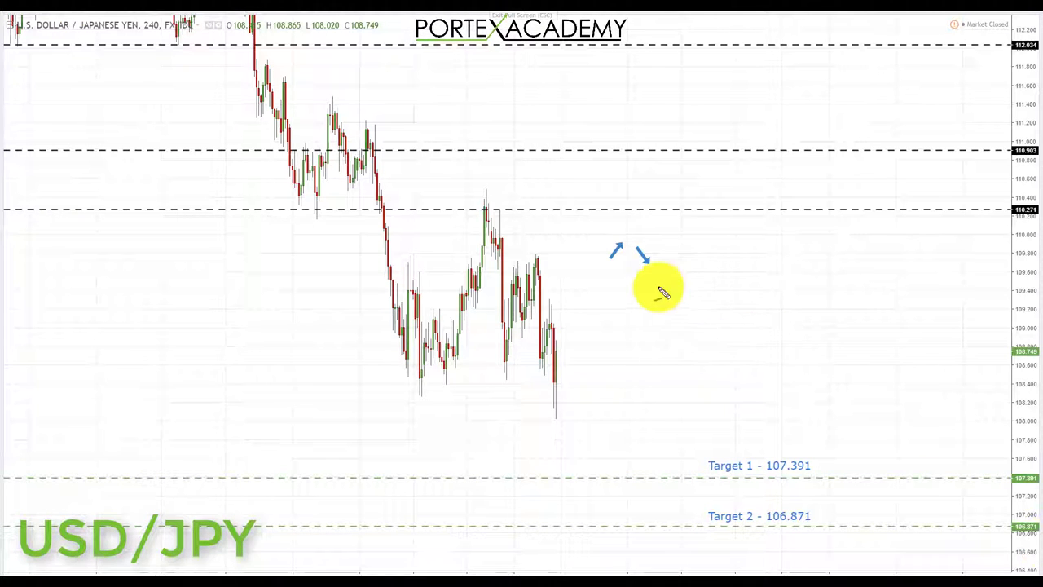
Trace 110.271 in yellow, mark the low, sketch a zigzag rebound, and circle the arrows
{"action": "left_click_drag", "start_coordinate": [440, 207], "coordinate": [528, 208]}
{"action": "left_click_drag", "start_coordinate": [287, 208], "coordinate": [477, 210]}
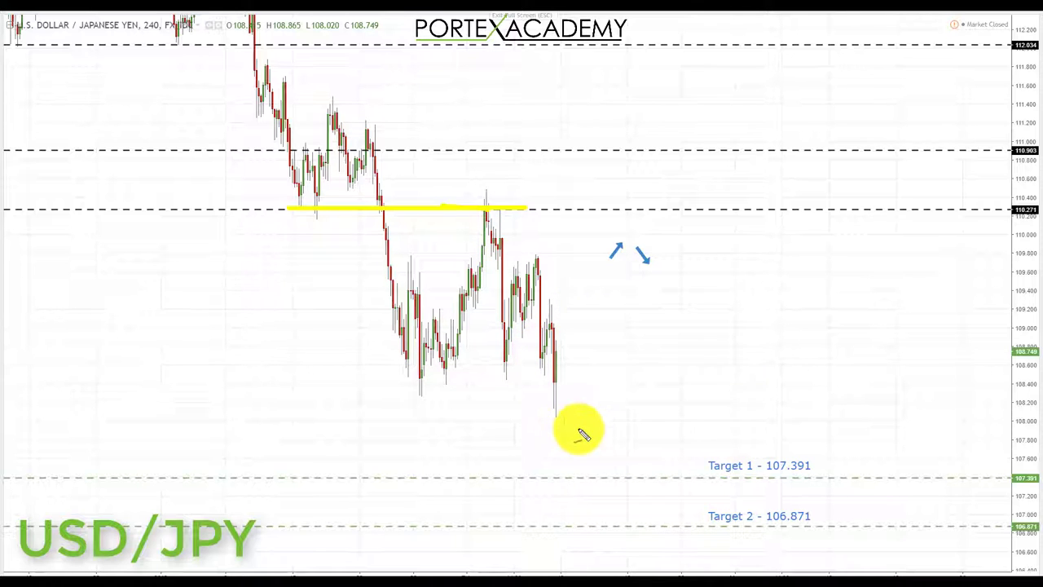
{"action": "left_click_drag", "start_coordinate": [541, 411], "coordinate": [572, 409]}
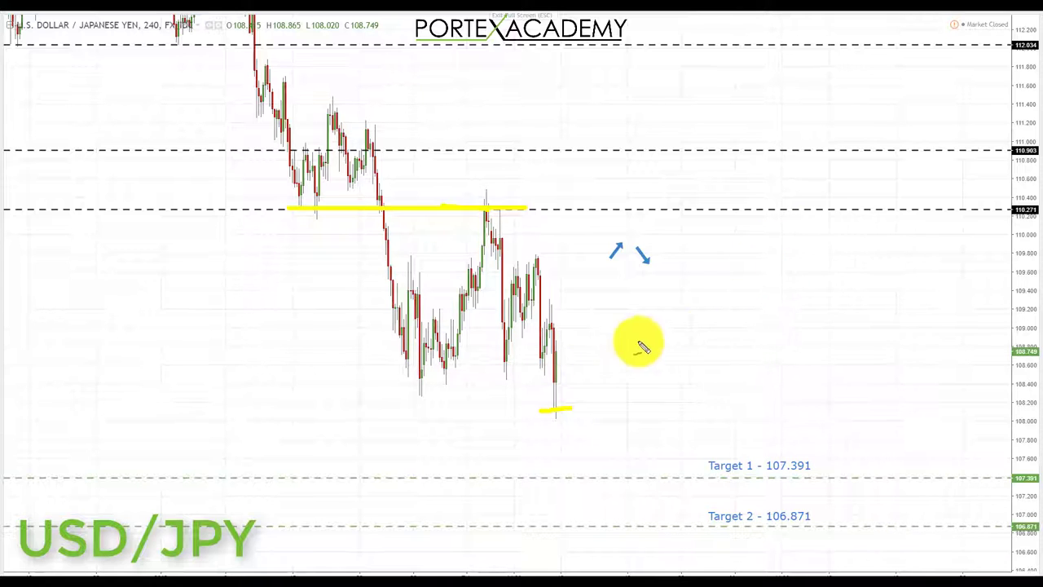
{"action": "left_click_drag", "start_coordinate": [568, 352], "coordinate": [623, 293]}
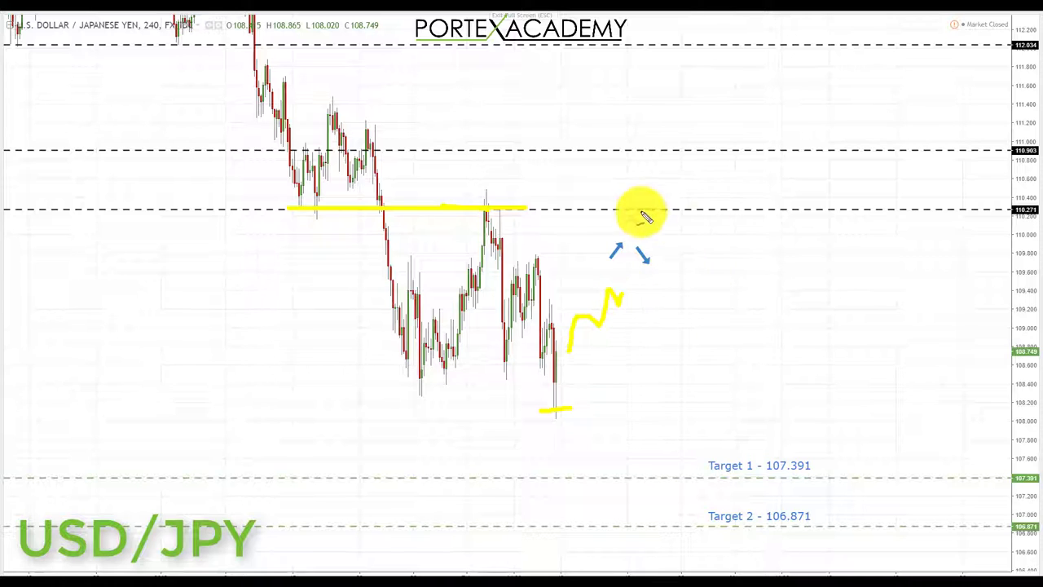
{"action": "left_click_drag", "start_coordinate": [562, 212], "coordinate": [677, 213]}
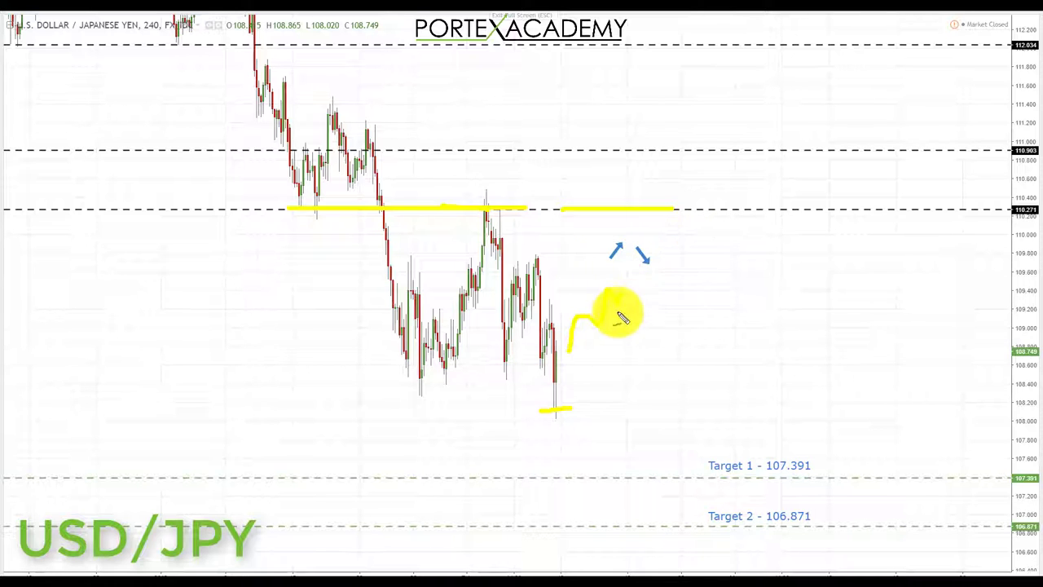
{"action": "mouse_move", "coordinate": [645, 209]}
{"action": "left_mouse_down"}
{"action": "mouse_move", "coordinate": [612, 205]}
{"action": "mouse_move", "coordinate": [610, 240]}
{"action": "mouse_move", "coordinate": [658, 217]}
{"action": "left_mouse_up"}
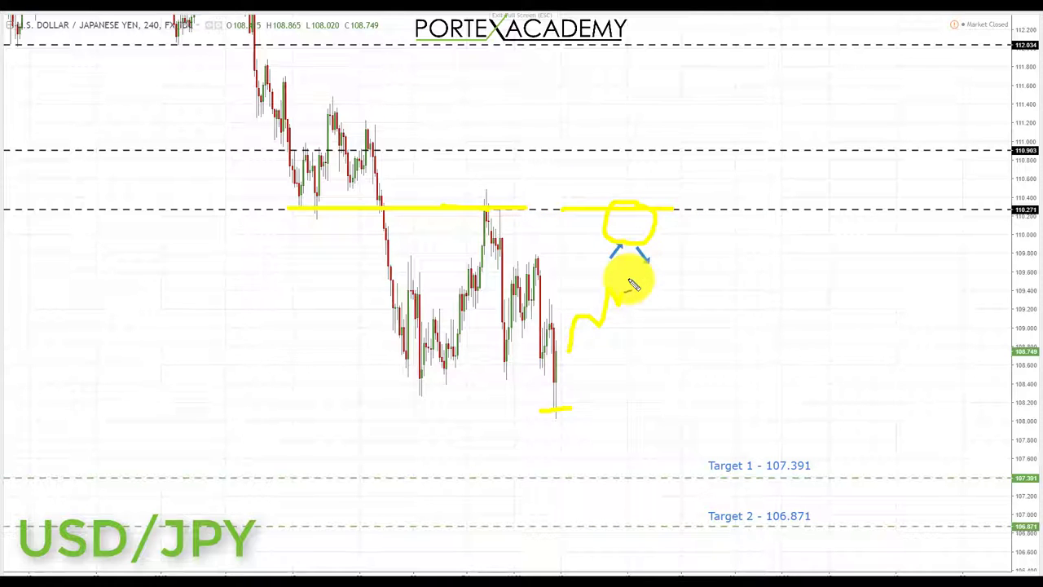
Draw the drop from the rebound and underline Targets 107.391 and 106.871
{"action": "mouse_move", "coordinate": [631, 283]}
{"action": "left_mouse_down"}
{"action": "mouse_move", "coordinate": [689, 441]}
{"action": "mouse_move", "coordinate": [681, 454]}
{"action": "mouse_move", "coordinate": [703, 437]}
{"action": "left_mouse_up"}
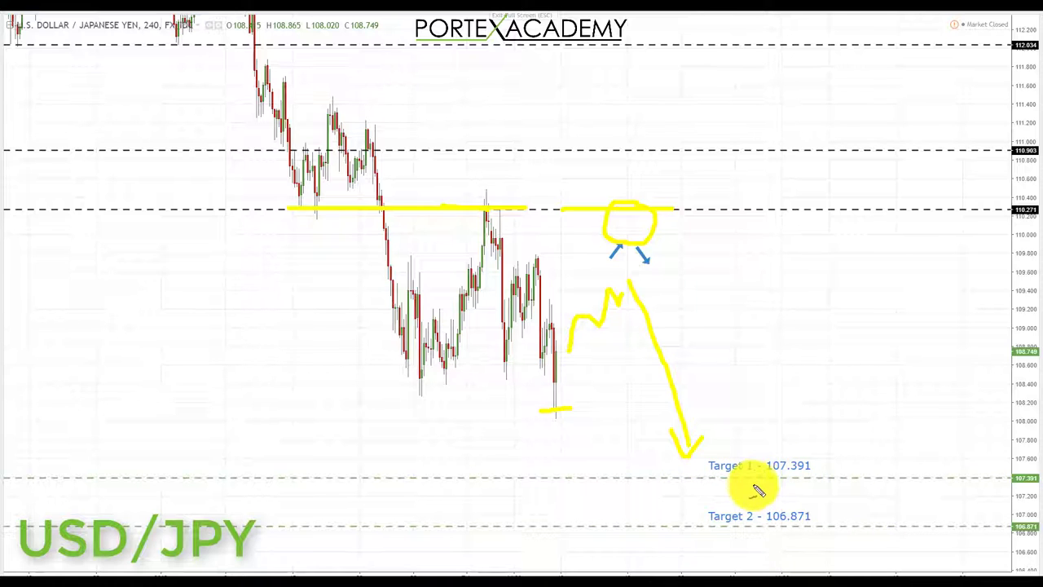
{"action": "left_click_drag", "start_coordinate": [757, 490], "coordinate": [830, 486]}
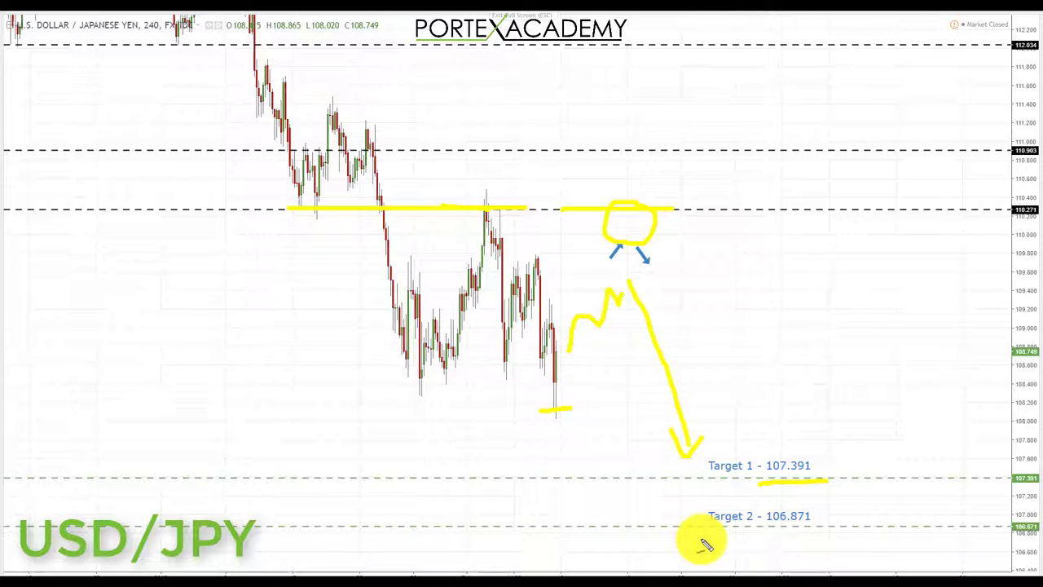
{"action": "left_click_drag", "start_coordinate": [765, 534], "coordinate": [817, 535]}
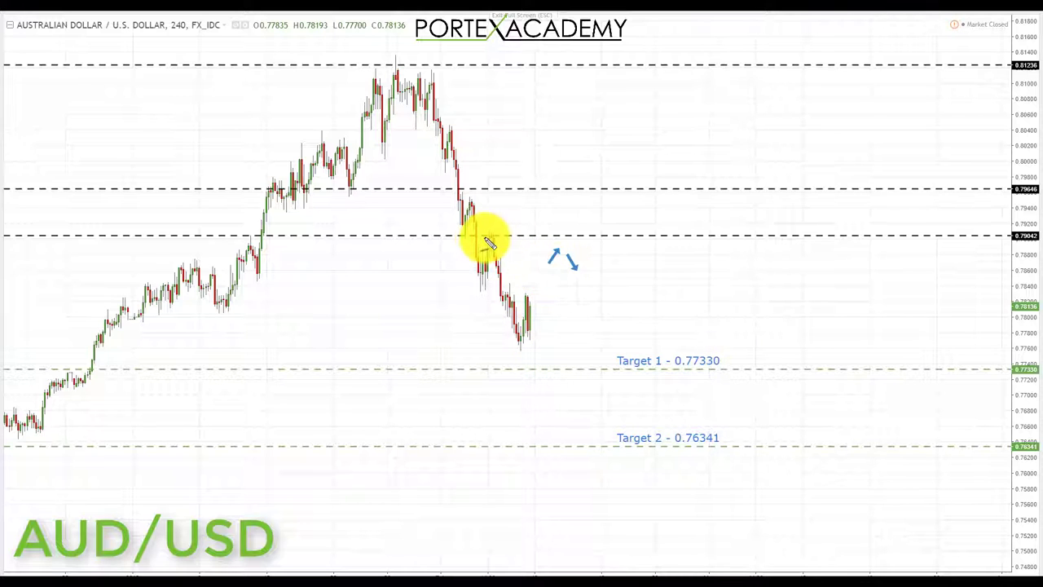
Highlight 0.79042, circle the pullback, and draw an arrowed path down to underlined Target 1 0.77330
{"action": "left_click_drag", "start_coordinate": [398, 233], "coordinate": [592, 234]}
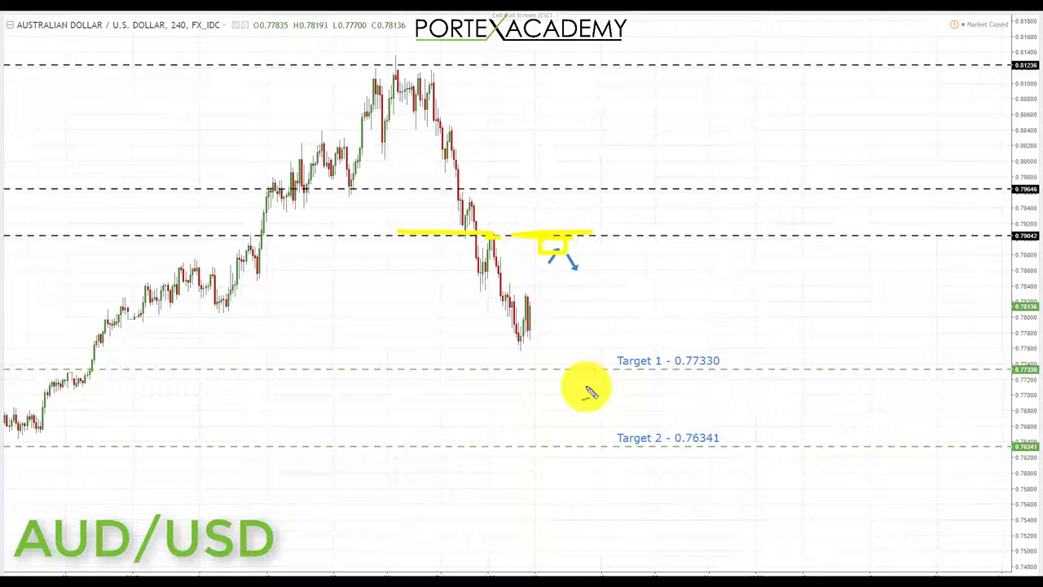
{"action": "left_click_drag", "start_coordinate": [570, 244], "coordinate": [601, 350]}
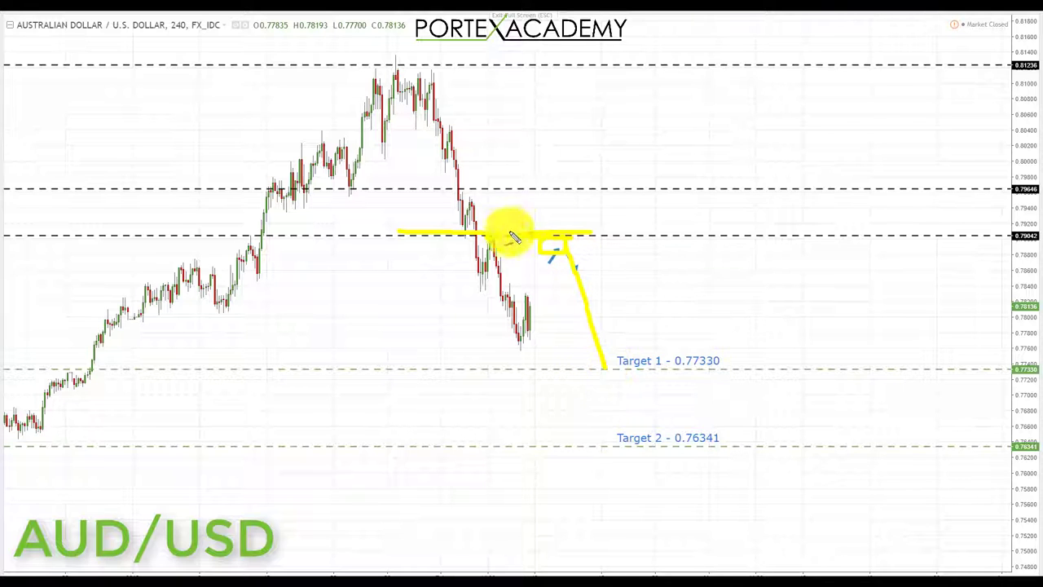
{"action": "mouse_move", "coordinate": [550, 269]}
{"action": "left_mouse_down"}
{"action": "mouse_move", "coordinate": [533, 286]}
{"action": "mouse_move", "coordinate": [543, 260]}
{"action": "left_mouse_up"}
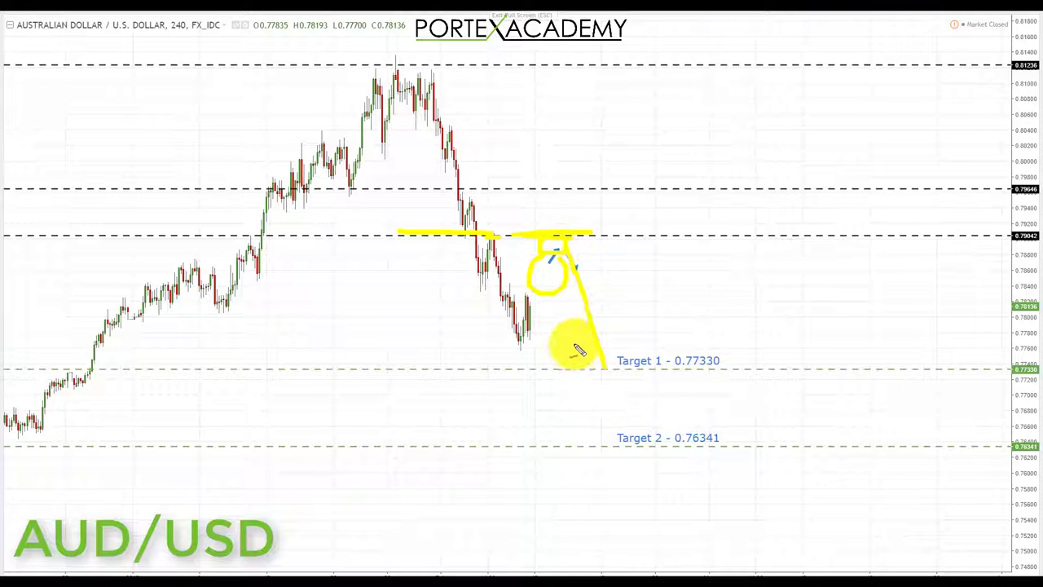
{"action": "left_click_drag", "start_coordinate": [593, 357], "coordinate": [614, 358]}
{"action": "left_click_drag", "start_coordinate": [671, 377], "coordinate": [744, 375]}
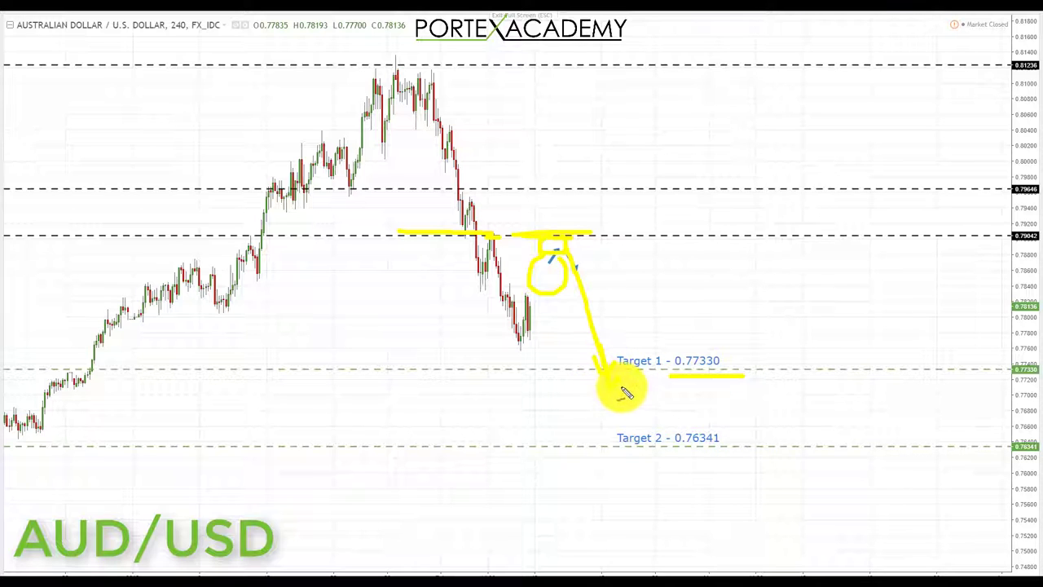
{"action": "mouse_move", "coordinate": [607, 371]}
{"action": "left_mouse_down"}
{"action": "mouse_move", "coordinate": [645, 420]}
{"action": "mouse_move", "coordinate": [648, 410]}
{"action": "left_mouse_up"}
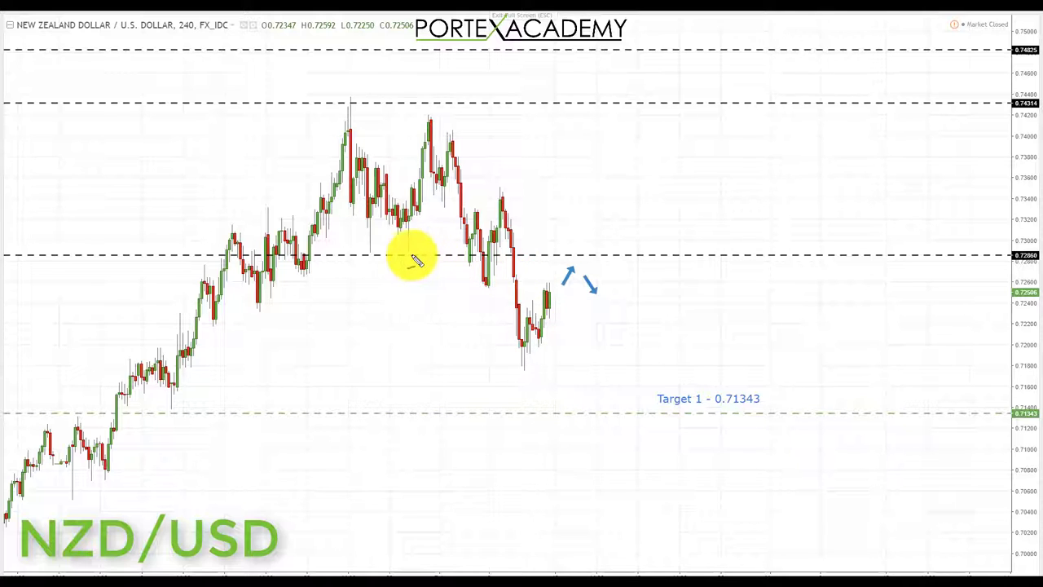
Highlight 0.72860, draw the drop to underlined 0.71343, circle the lower peak, and add a falling trend line
{"action": "left_click_drag", "start_coordinate": [411, 255], "coordinate": [609, 254]}
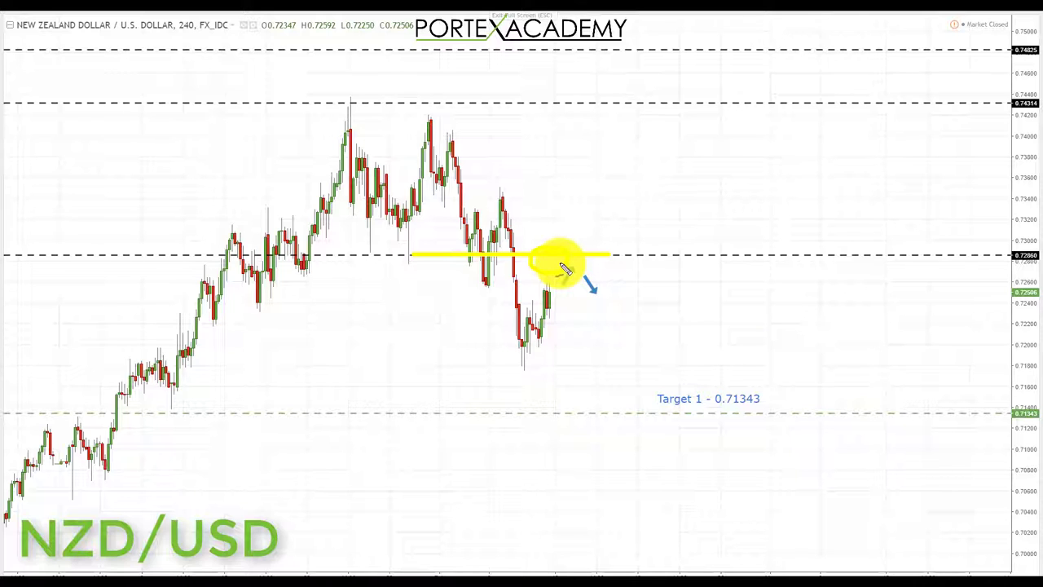
{"action": "mouse_move", "coordinate": [568, 272]}
{"action": "left_mouse_down"}
{"action": "mouse_move", "coordinate": [600, 350]}
{"action": "mouse_move", "coordinate": [606, 407]}
{"action": "mouse_move", "coordinate": [624, 399]}
{"action": "left_mouse_up"}
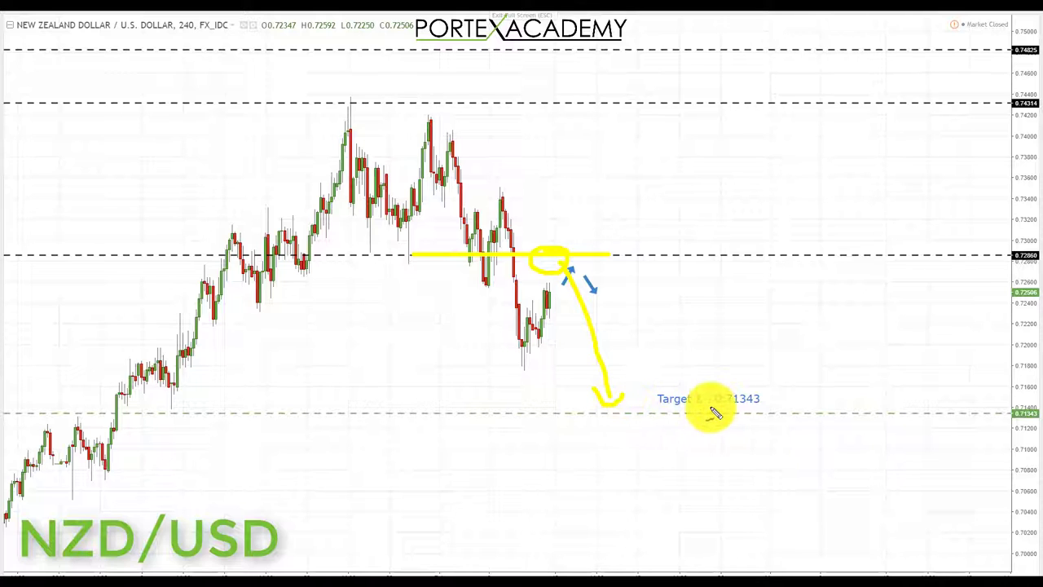
{"action": "left_click_drag", "start_coordinate": [709, 407], "coordinate": [757, 407]}
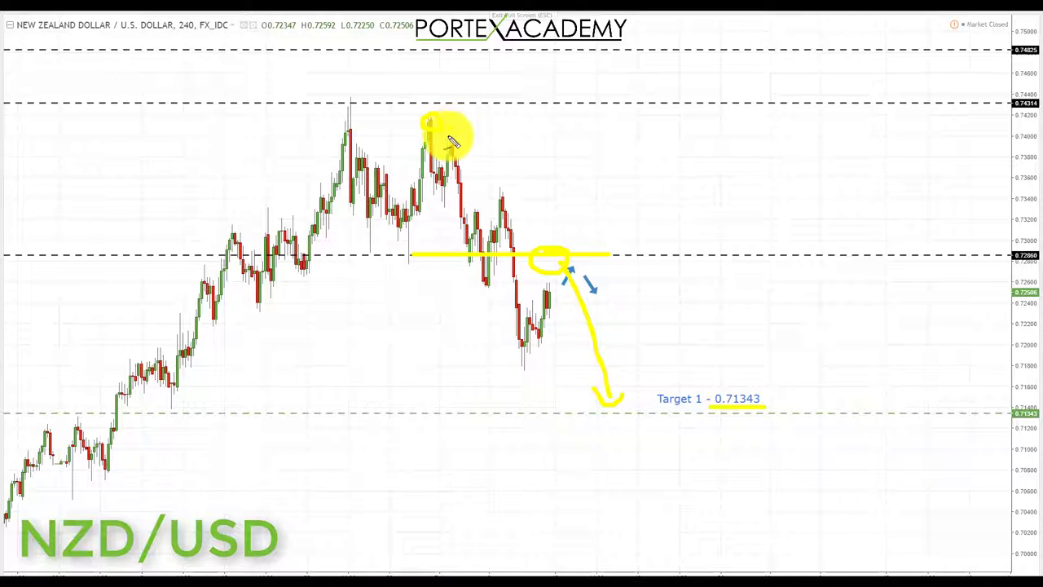
{"action": "mouse_move", "coordinate": [507, 181]}
{"action": "left_mouse_down"}
{"action": "mouse_move", "coordinate": [498, 205]}
{"action": "mouse_move", "coordinate": [492, 194]}
{"action": "left_mouse_up"}
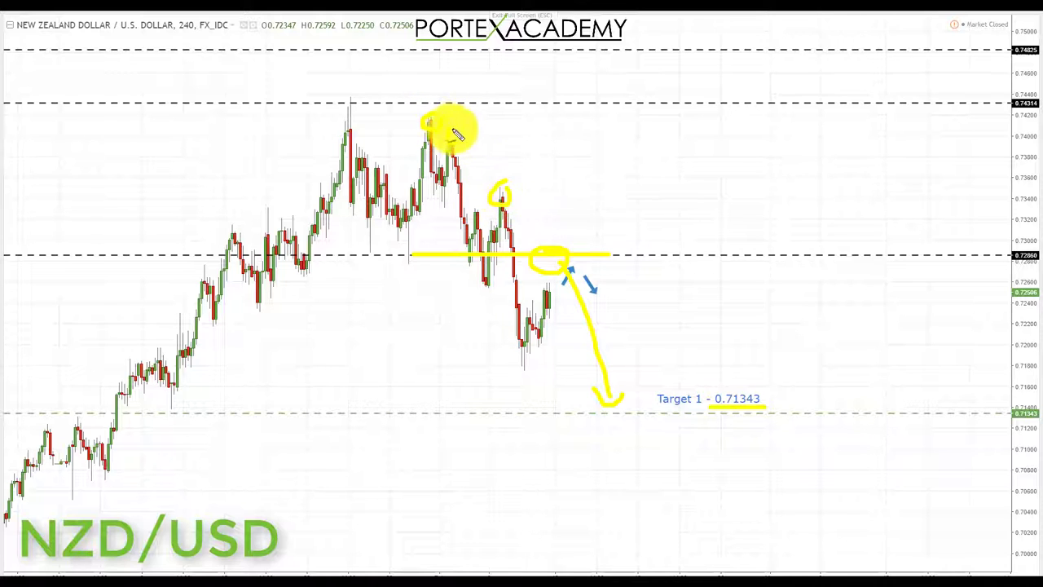
{"action": "left_click_drag", "start_coordinate": [462, 146], "coordinate": [643, 327]}
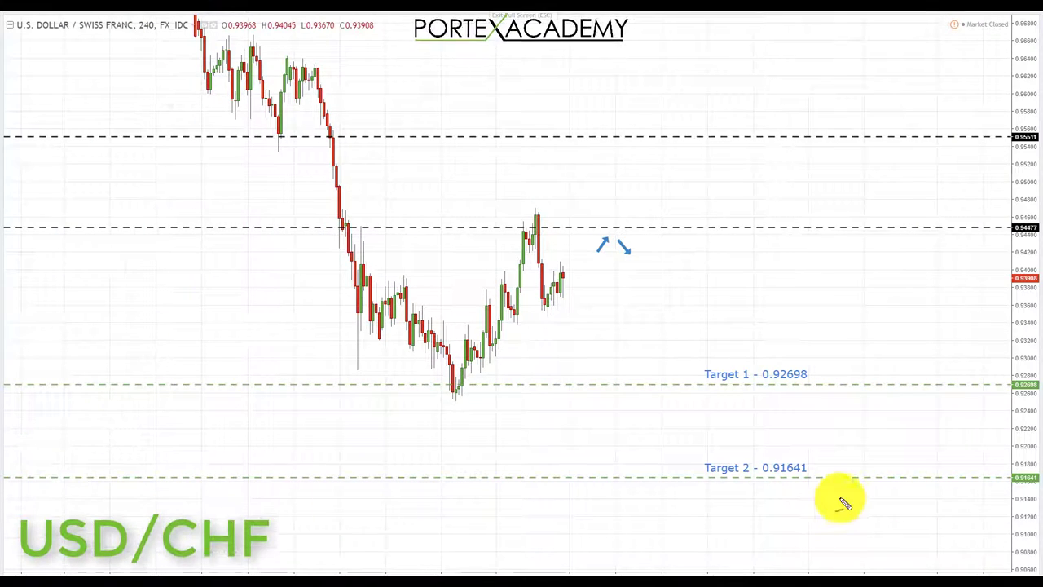
Mark the lows at 0.92698, trace the rally to 0.94477, then highlight and circle that level
{"action": "left_click_drag", "start_coordinate": [414, 381], "coordinate": [530, 390]}
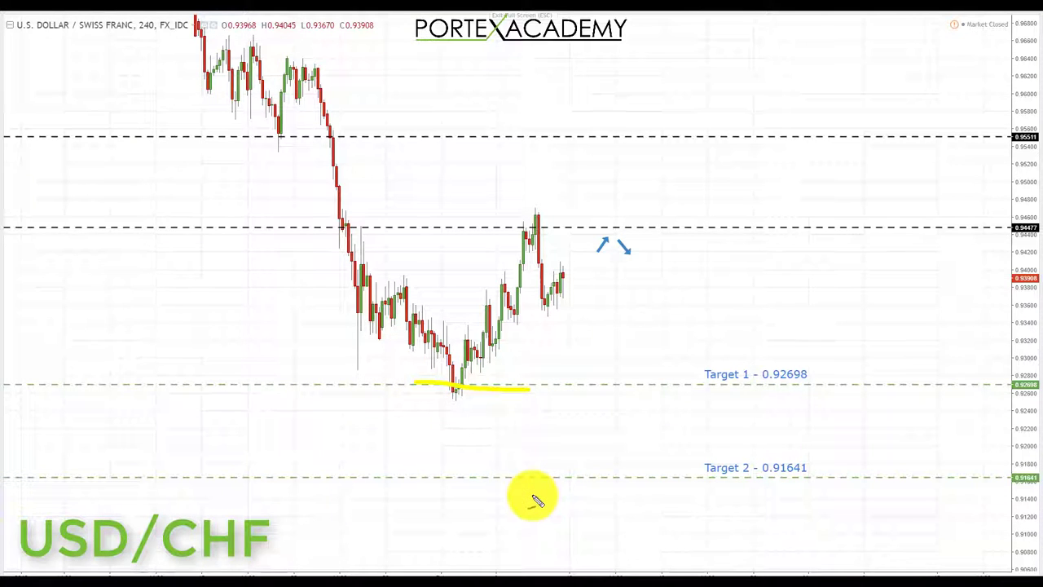
{"action": "left_click_drag", "start_coordinate": [468, 378], "coordinate": [525, 233]}
{"action": "left_click_drag", "start_coordinate": [447, 227], "coordinate": [544, 226]}
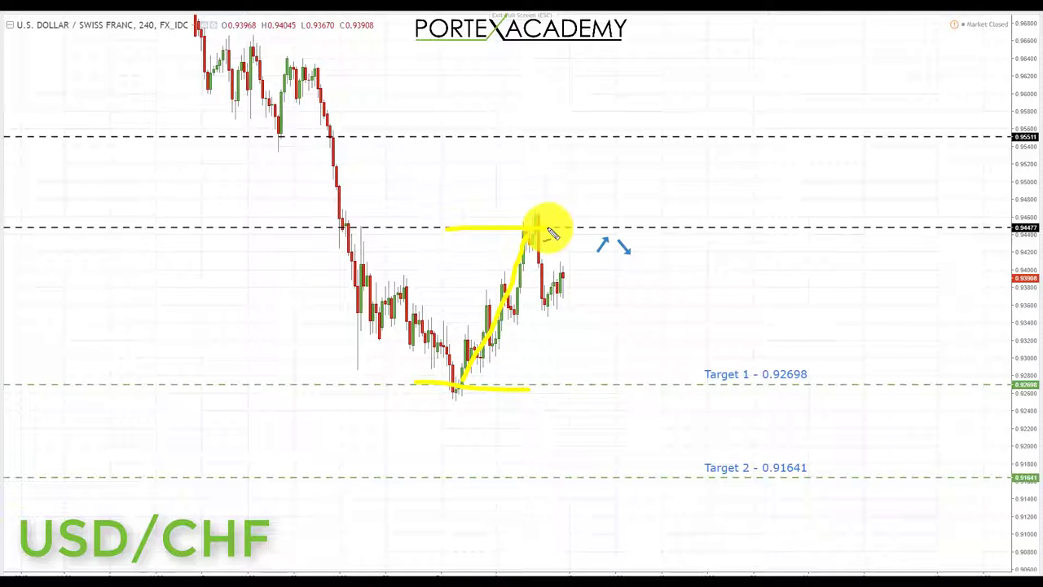
{"action": "left_click_drag", "start_coordinate": [286, 227], "coordinate": [432, 232]}
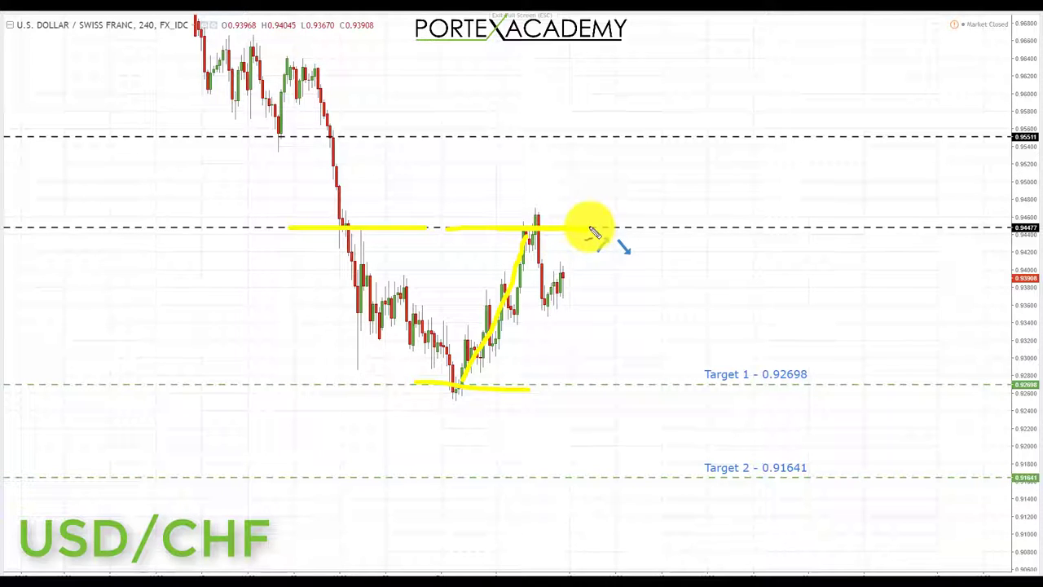
{"action": "mouse_move", "coordinate": [602, 222]}
{"action": "left_mouse_down"}
{"action": "mouse_move", "coordinate": [552, 236]}
{"action": "mouse_move", "coordinate": [587, 241]}
{"action": "mouse_move", "coordinate": [571, 210]}
{"action": "mouse_move", "coordinate": [588, 252]}
{"action": "left_mouse_up"}
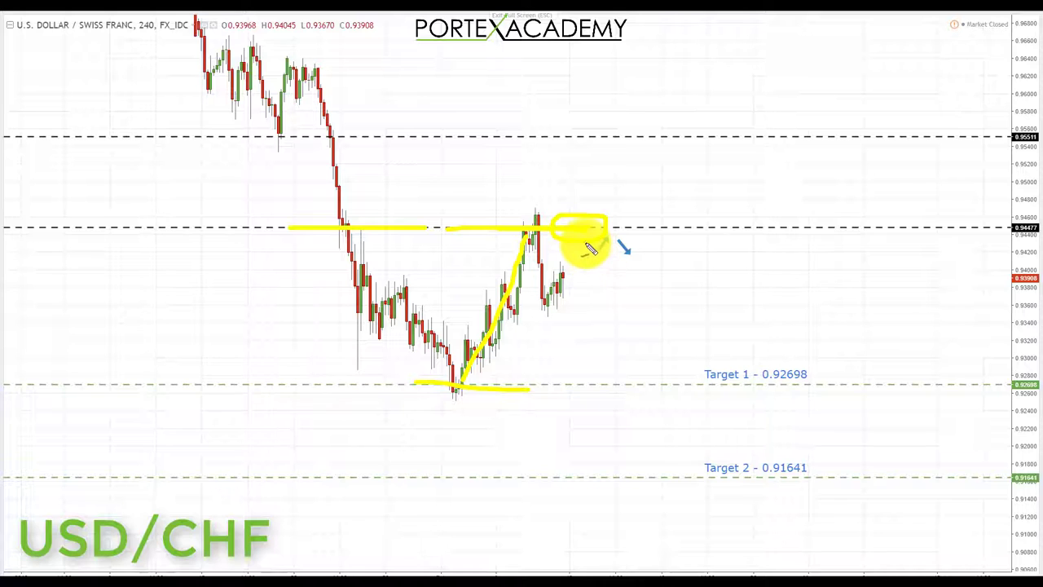
Draw the zigzag drop through Target 1 to Target 2 and underline 0.91641
{"action": "left_click_drag", "start_coordinate": [590, 247], "coordinate": [634, 375]}
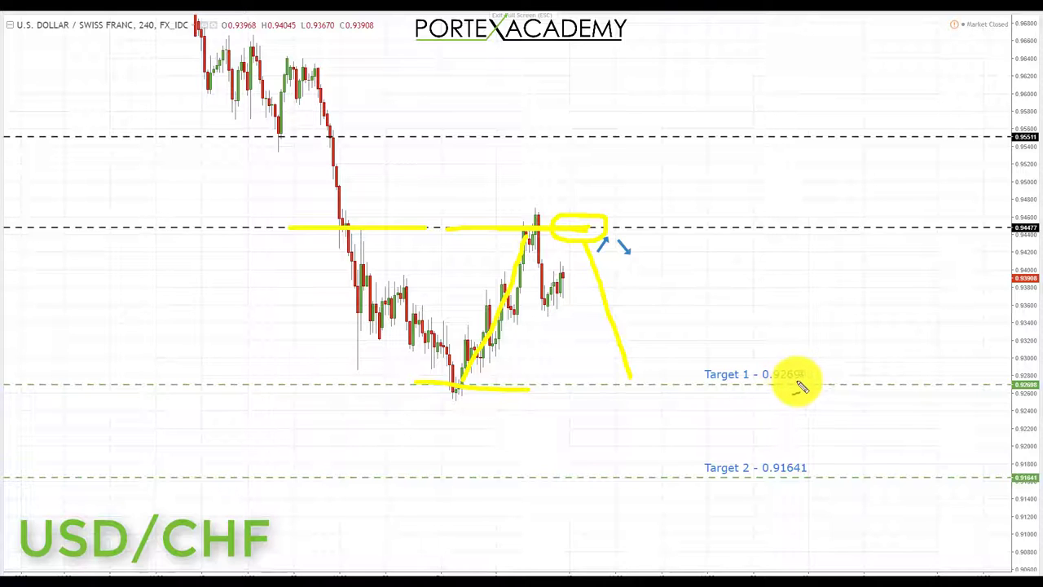
{"action": "mouse_move", "coordinate": [629, 375]}
{"action": "left_mouse_down"}
{"action": "mouse_move", "coordinate": [697, 251]}
{"action": "mouse_move", "coordinate": [705, 277]}
{"action": "left_mouse_up"}
{"action": "mouse_move", "coordinate": [634, 377]}
{"action": "left_mouse_down"}
{"action": "mouse_move", "coordinate": [639, 413]}
{"action": "mouse_move", "coordinate": [669, 404]}
{"action": "left_mouse_up"}
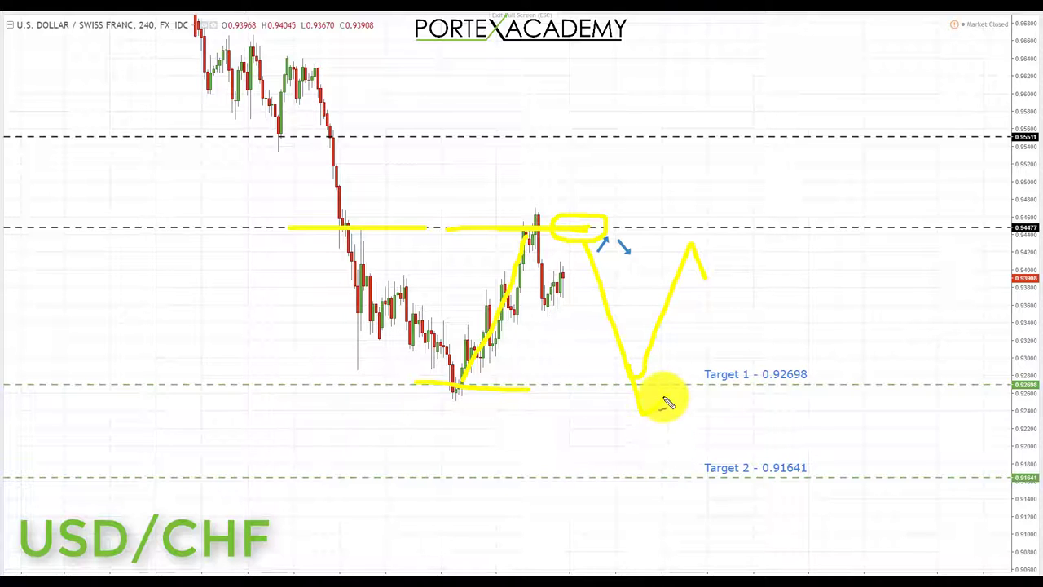
{"action": "mouse_move", "coordinate": [666, 400]}
{"action": "left_mouse_down"}
{"action": "mouse_move", "coordinate": [687, 466]}
{"action": "mouse_move", "coordinate": [675, 461]}
{"action": "mouse_move", "coordinate": [701, 455]}
{"action": "left_mouse_up"}
{"action": "left_click_drag", "start_coordinate": [755, 481], "coordinate": [809, 481]}
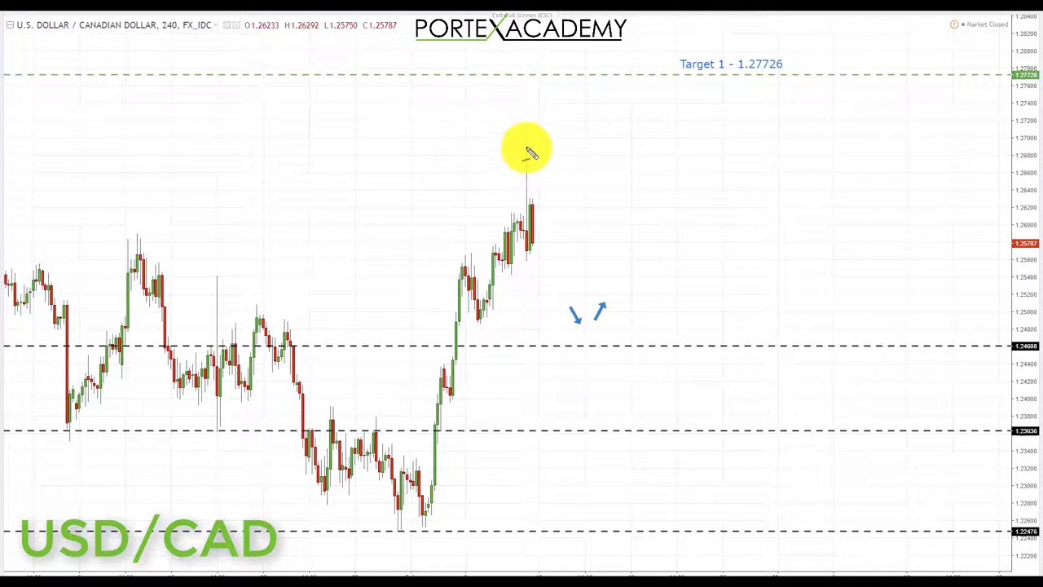
Circle the long-wicked candles, highlight 1.24608, and draw the pullback to it and rebound toward Target 1
{"action": "mouse_move", "coordinate": [522, 187]}
{"action": "left_mouse_down"}
{"action": "mouse_move", "coordinate": [518, 233]}
{"action": "mouse_move", "coordinate": [531, 263]}
{"action": "mouse_move", "coordinate": [546, 160]}
{"action": "mouse_move", "coordinate": [530, 135]}
{"action": "mouse_move", "coordinate": [517, 186]}
{"action": "left_mouse_up"}
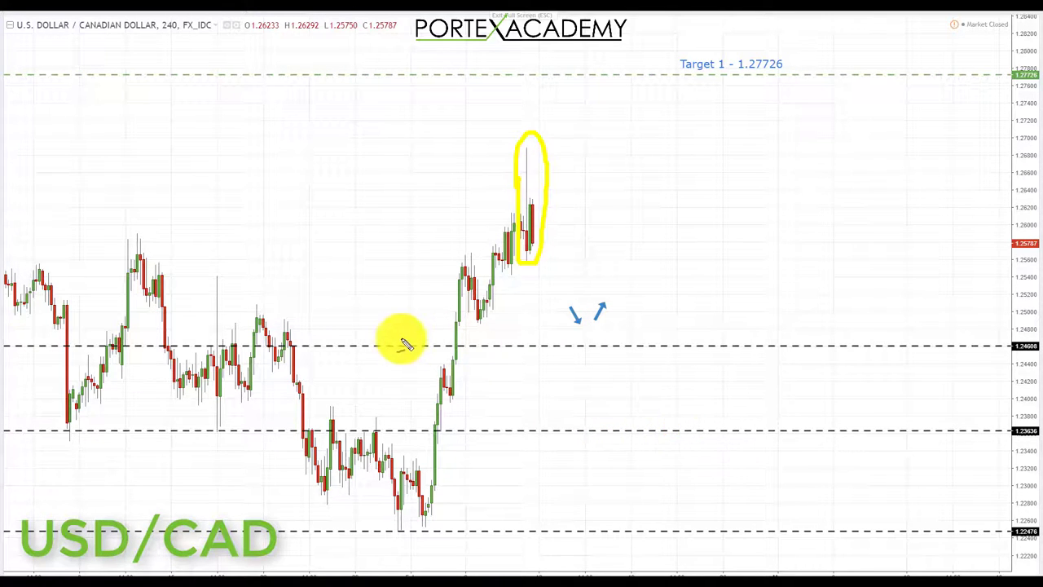
{"action": "left_click_drag", "start_coordinate": [430, 347], "coordinate": [654, 347]}
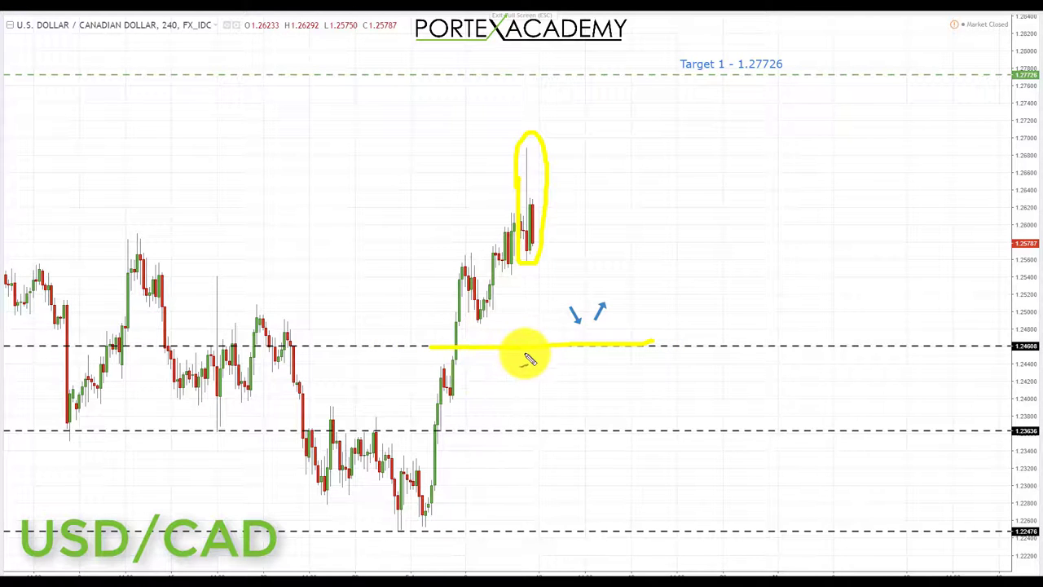
{"action": "mouse_move", "coordinate": [541, 240]}
{"action": "left_mouse_down"}
{"action": "mouse_move", "coordinate": [585, 325]}
{"action": "mouse_move", "coordinate": [609, 338]}
{"action": "mouse_move", "coordinate": [577, 308]}
{"action": "left_mouse_up"}
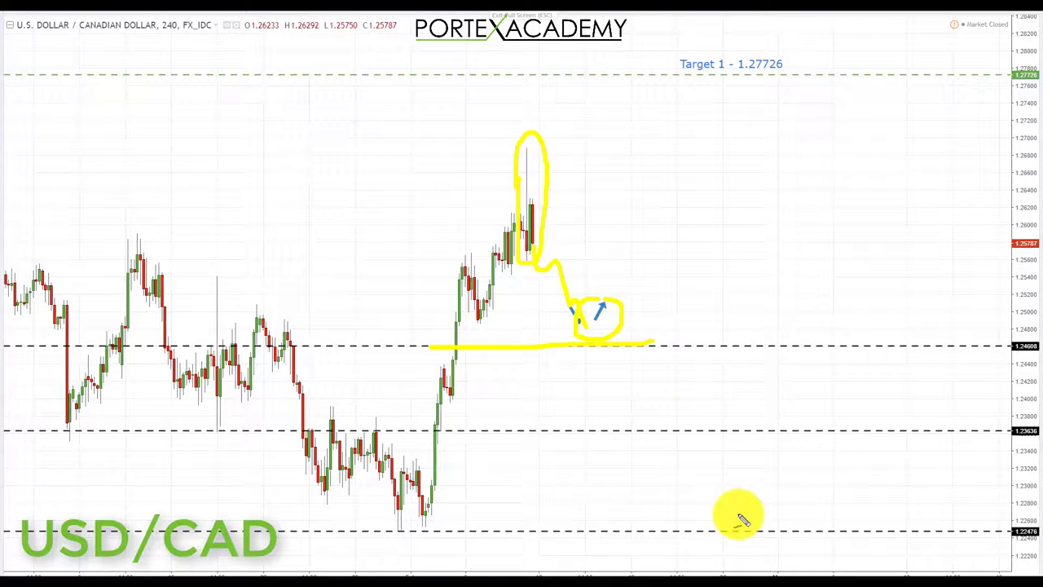
{"action": "mouse_move", "coordinate": [598, 341]}
{"action": "left_mouse_down"}
{"action": "mouse_move", "coordinate": [644, 255]}
{"action": "mouse_move", "coordinate": [694, 95]}
{"action": "mouse_move", "coordinate": [801, 81]}
{"action": "left_mouse_up"}
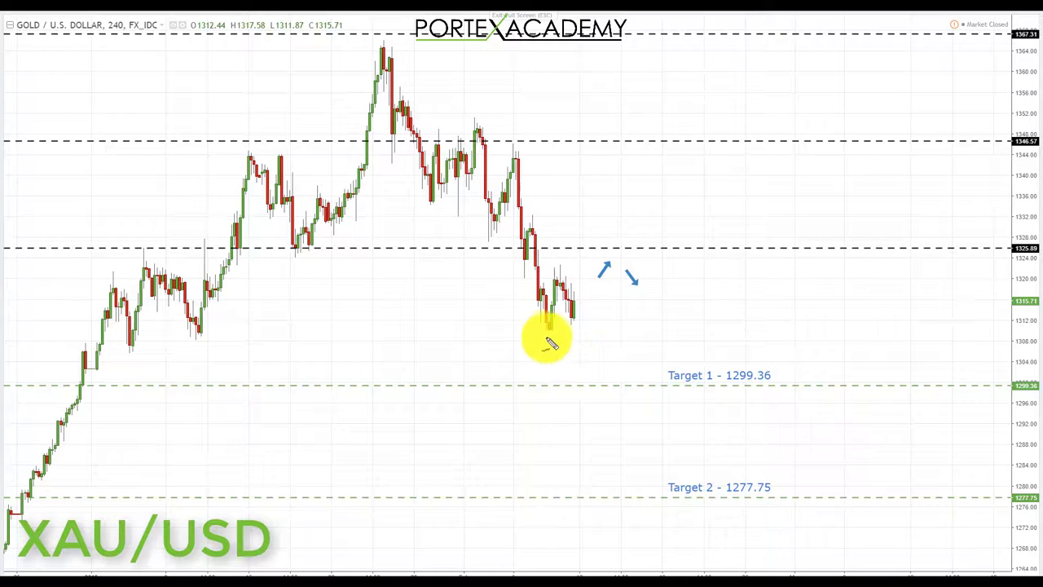
Mark the recent low, highlight 1325.89, circle the retest, and draw the drop toward 1299.36
{"action": "left_click_drag", "start_coordinate": [557, 334], "coordinate": [541, 332]}
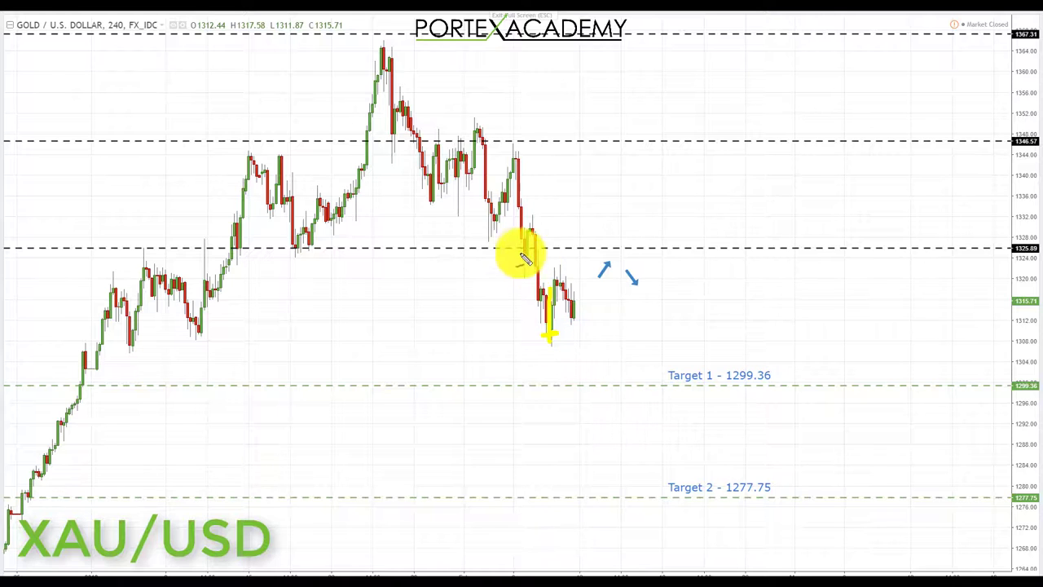
{"action": "left_click_drag", "start_coordinate": [417, 247], "coordinate": [632, 247]}
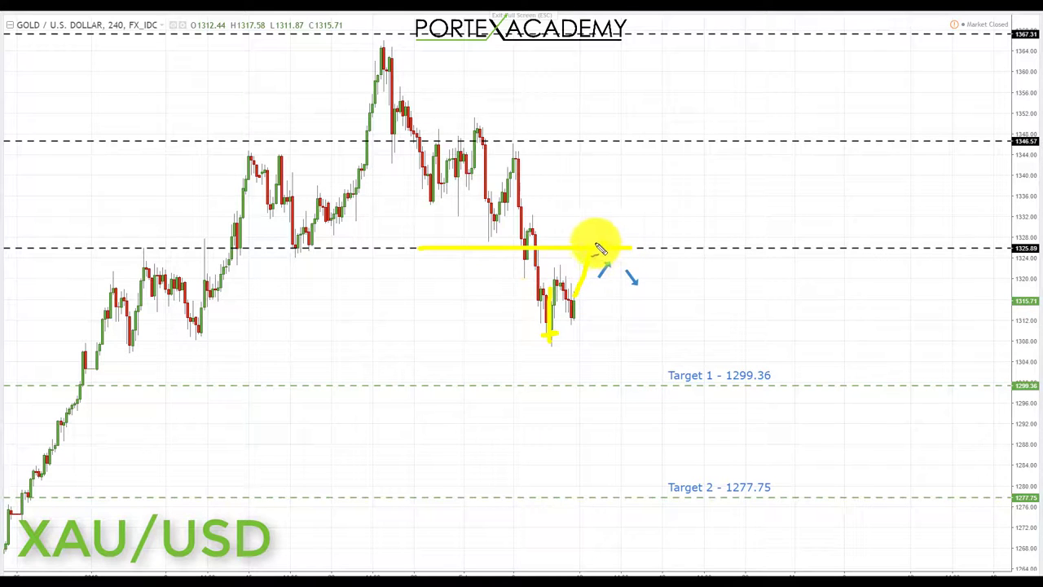
{"action": "mouse_move", "coordinate": [590, 274]}
{"action": "left_mouse_down"}
{"action": "mouse_move", "coordinate": [624, 246]}
{"action": "mouse_move", "coordinate": [587, 251]}
{"action": "mouse_move", "coordinate": [610, 247]}
{"action": "left_mouse_up"}
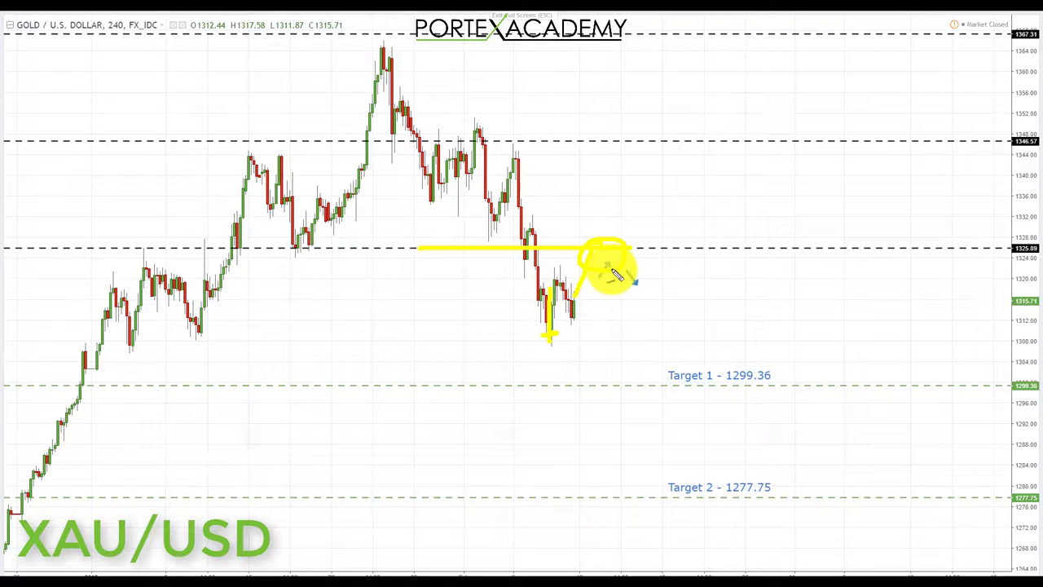
{"action": "mouse_move", "coordinate": [611, 265]}
{"action": "left_mouse_down"}
{"action": "mouse_move", "coordinate": [643, 375]}
{"action": "mouse_move", "coordinate": [640, 361]}
{"action": "left_mouse_up"}
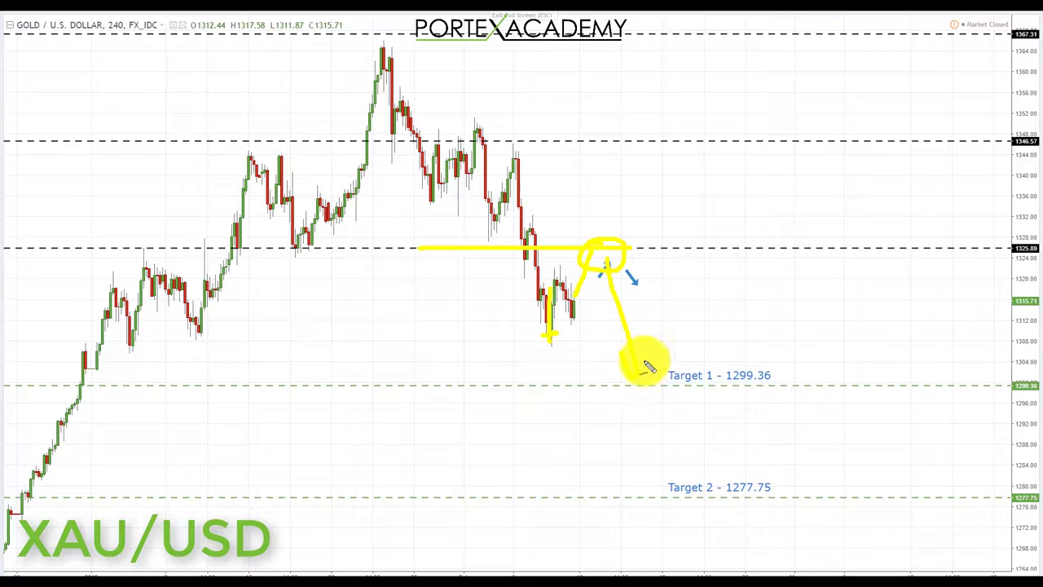
Arrow and underline Target 1 1299.36, sketch the zigzag decline, and underline Target 2 1277.75
{"action": "mouse_move", "coordinate": [769, 400]}
{"action": "left_mouse_down"}
{"action": "mouse_move", "coordinate": [725, 391]}
{"action": "mouse_move", "coordinate": [772, 397]}
{"action": "left_mouse_up"}
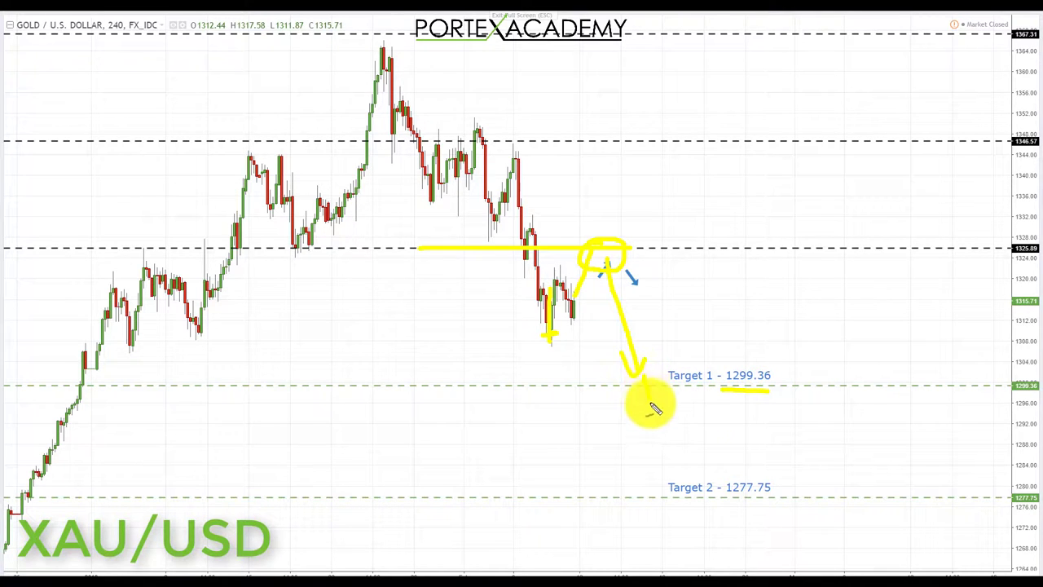
{"action": "mouse_move", "coordinate": [644, 379]}
{"action": "left_mouse_down"}
{"action": "mouse_move", "coordinate": [691, 465]}
{"action": "mouse_move", "coordinate": [703, 453]}
{"action": "left_mouse_up"}
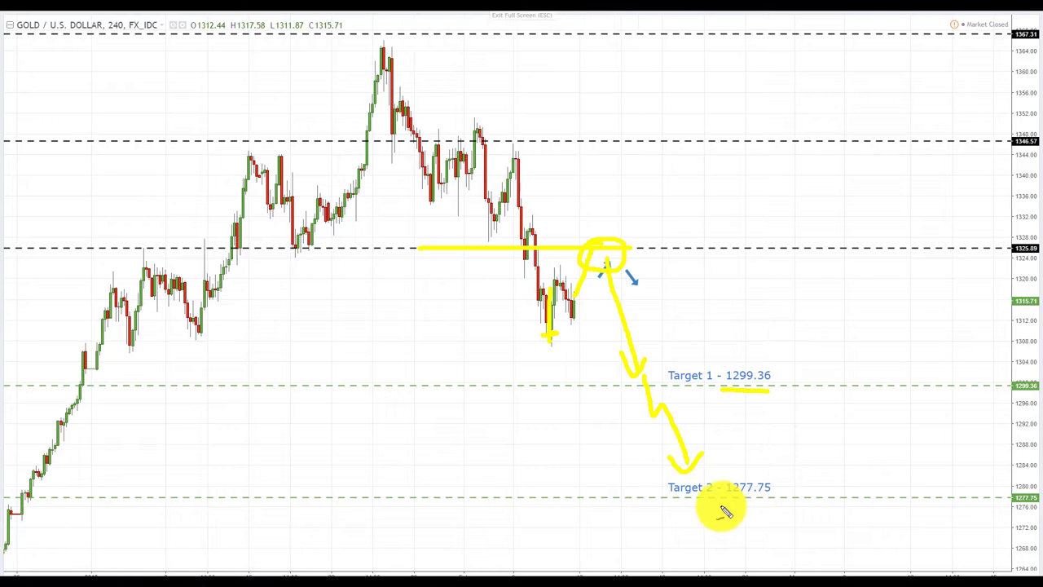
{"action": "left_click_drag", "start_coordinate": [722, 506], "coordinate": [771, 506]}
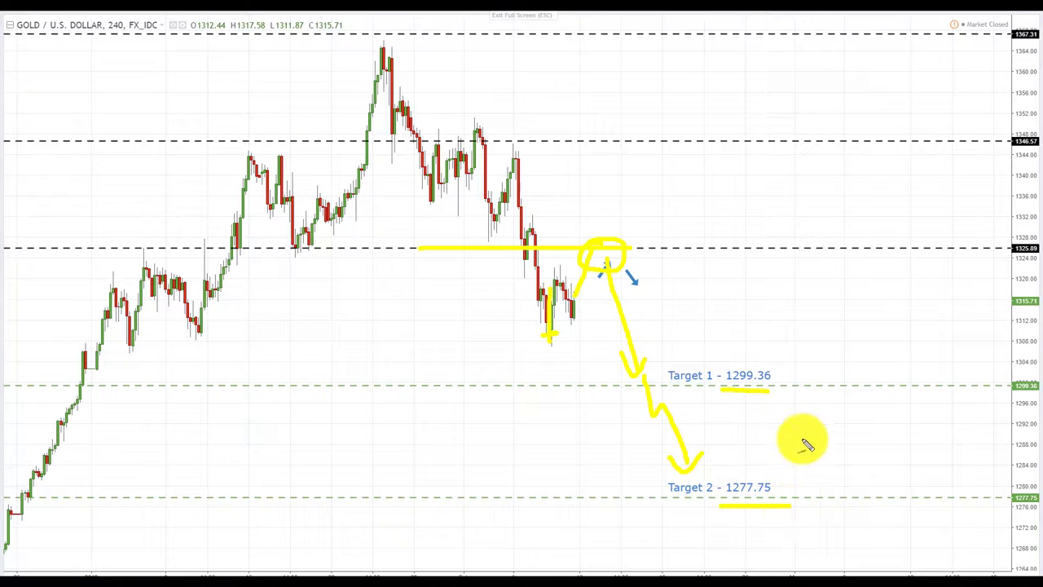